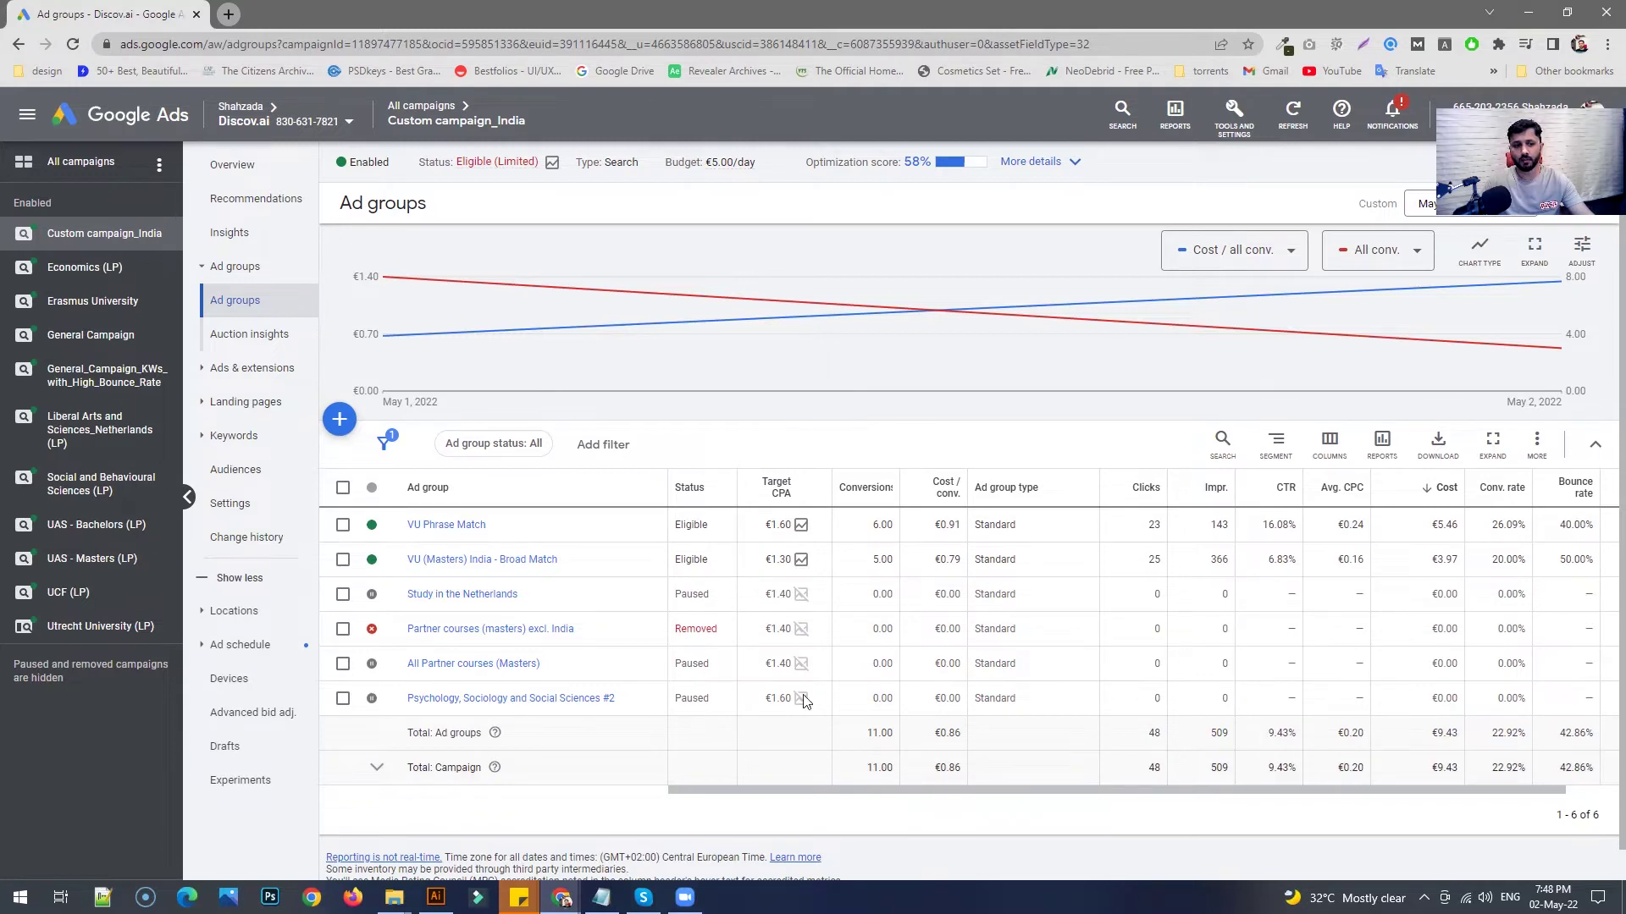
# Step: Open the Utrecht University (LP) campaign and review the keywords in its UU phrase match ad group
pyautogui.click(100, 627)
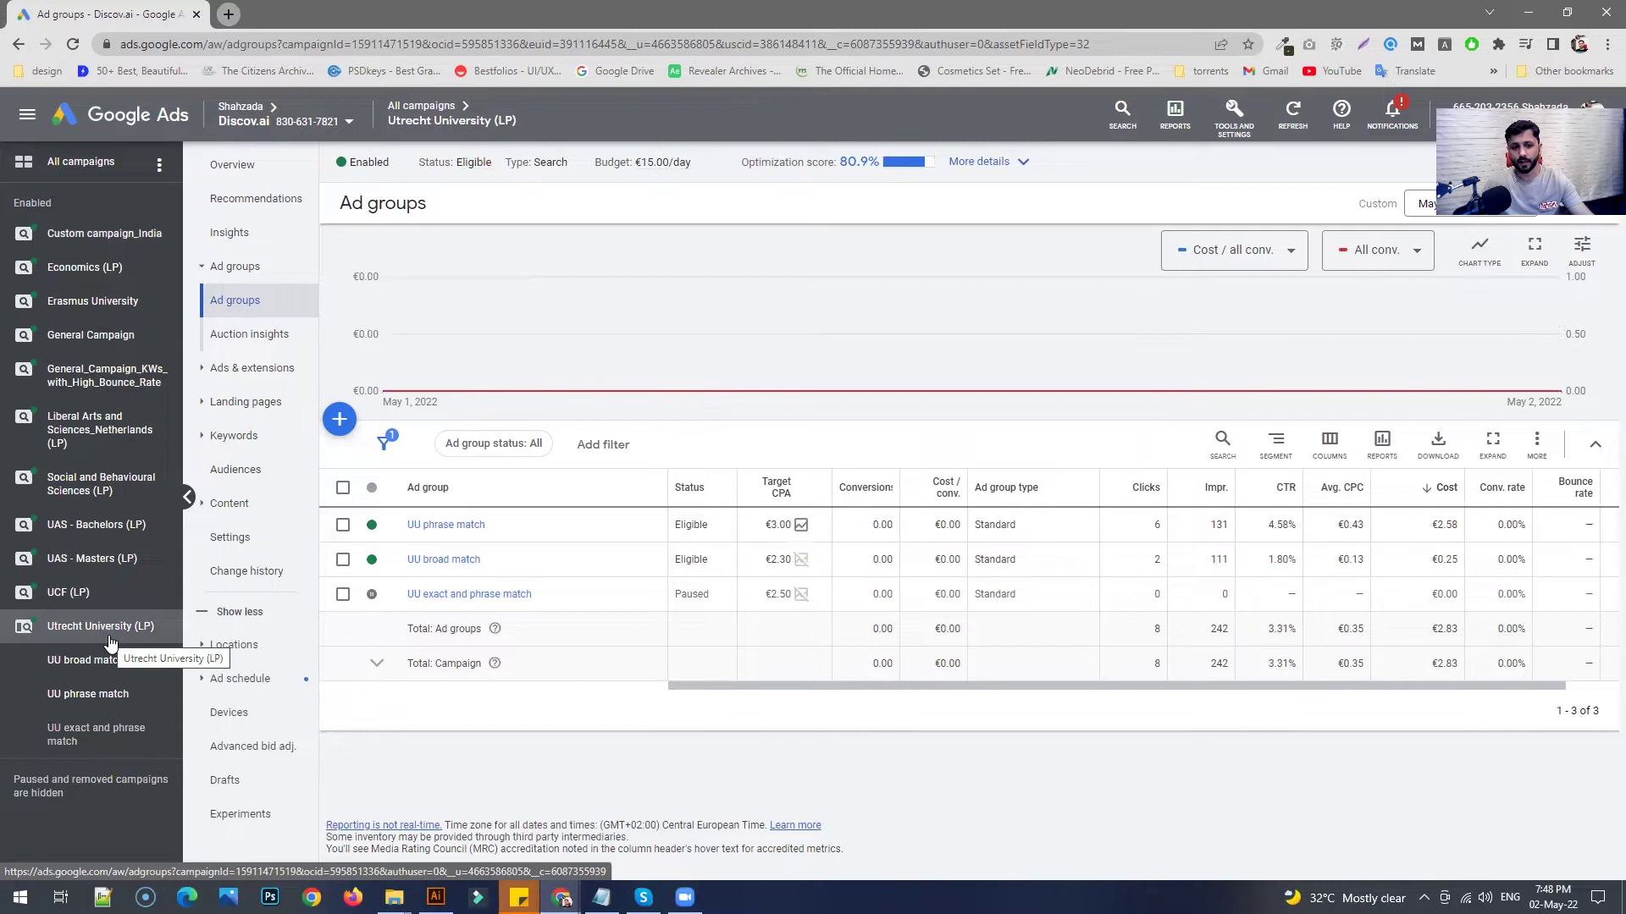
pyautogui.click(419, 526)
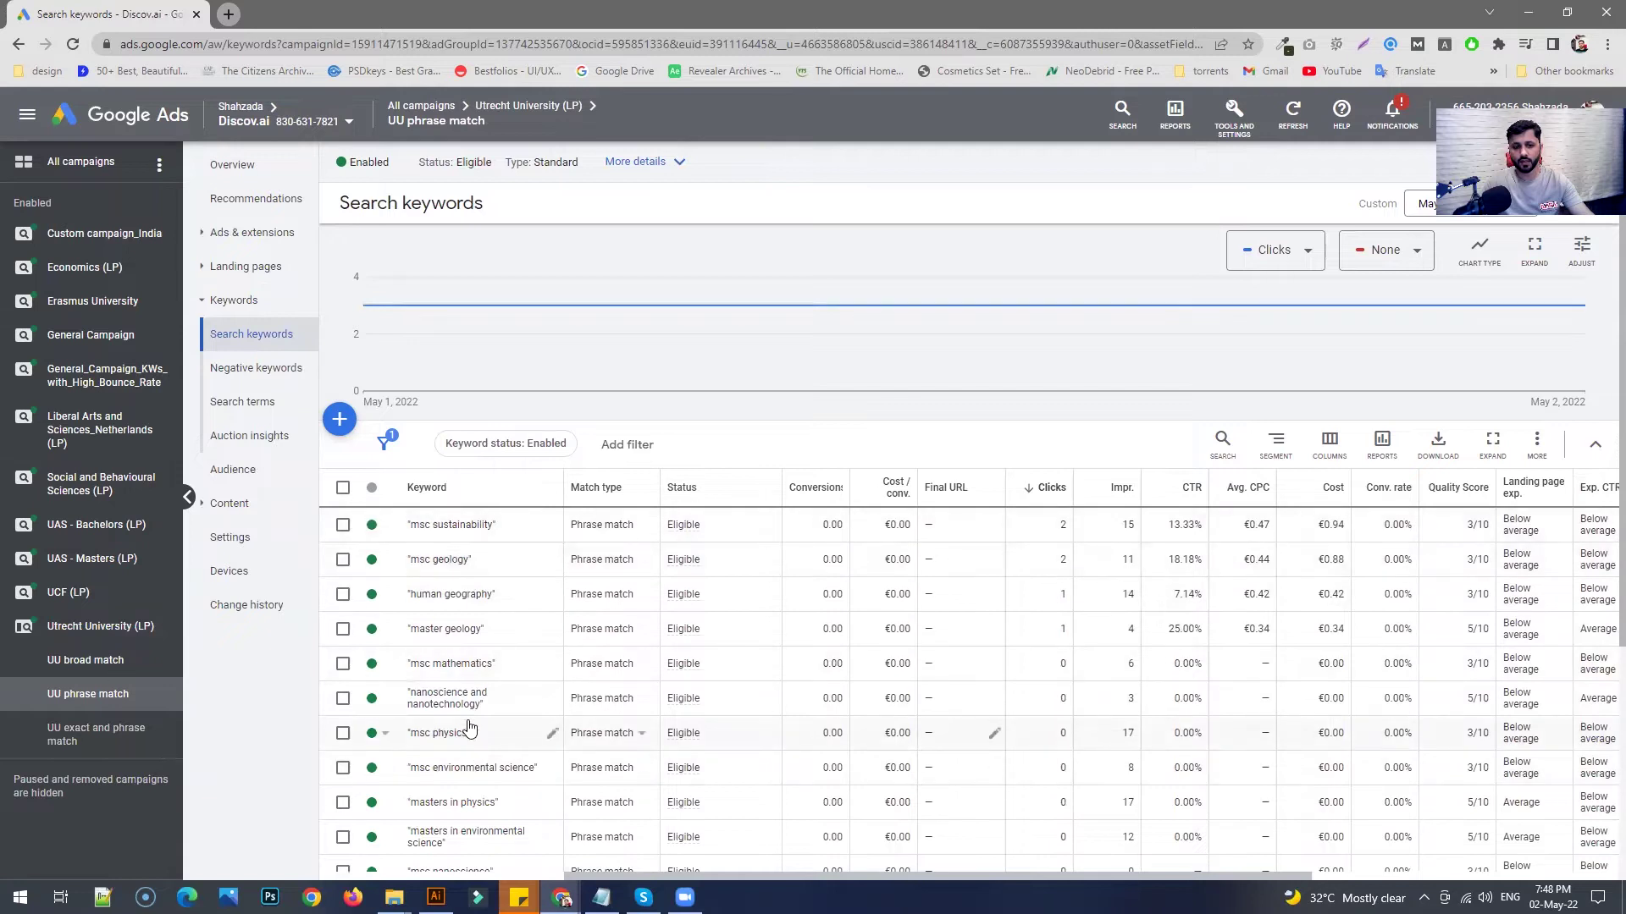
pyautogui.scroll(-2, 470, 728)
pyautogui.scroll(2, 469, 727)
# Step: Return to the Utrecht University (LP) campaign's ad groups and look through the keywords of UU broad match
pyautogui.click(128, 631)
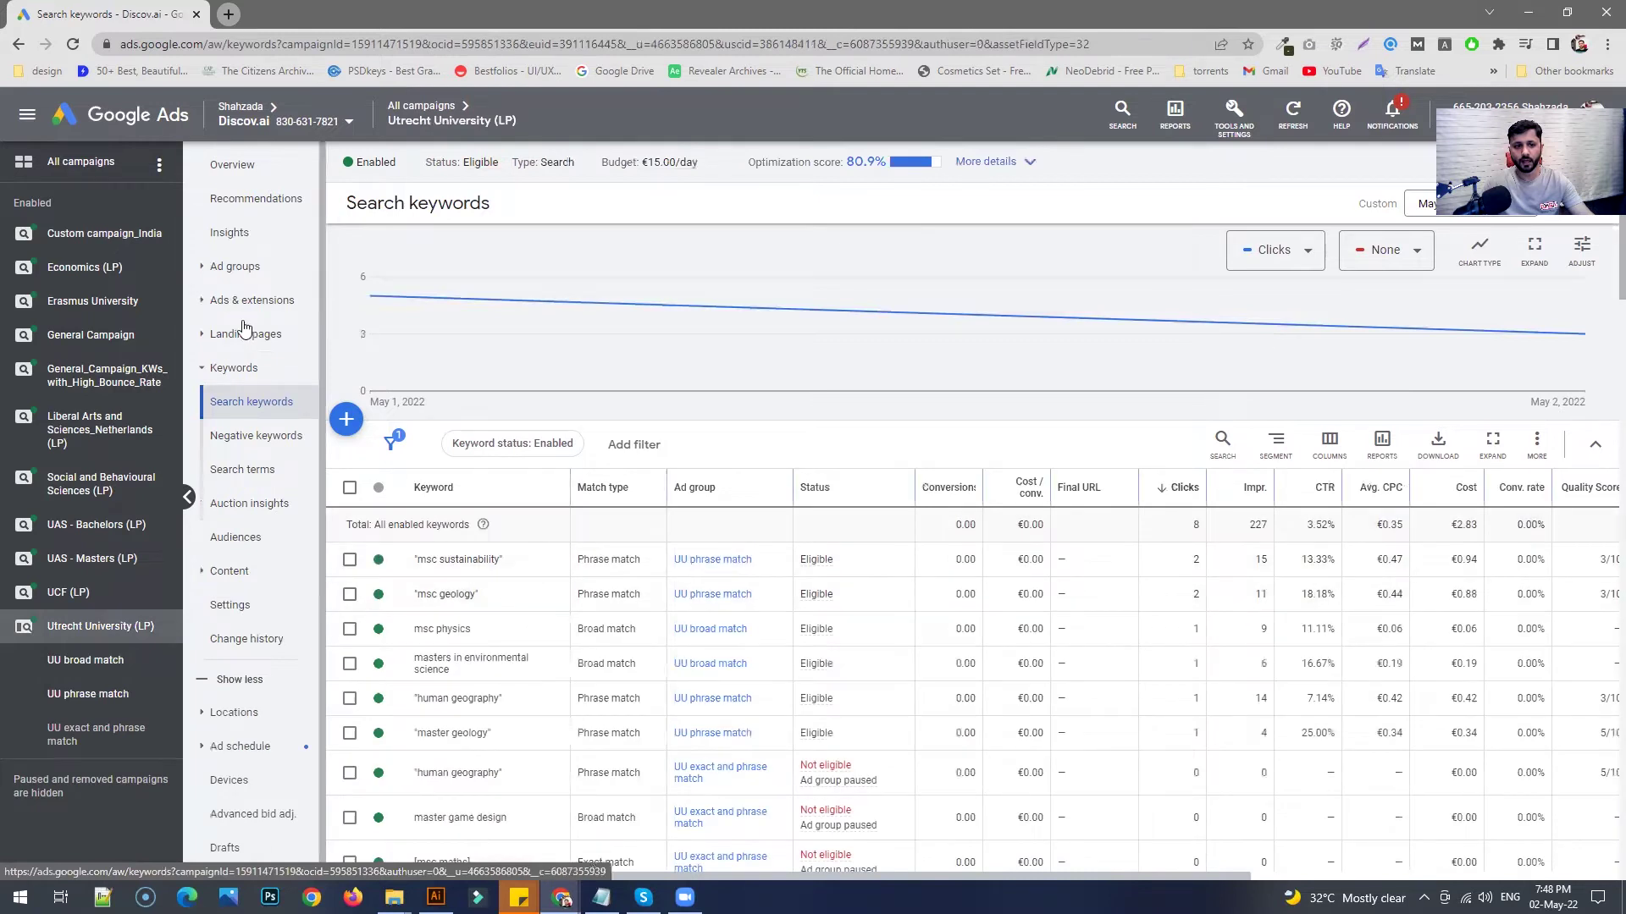
pyautogui.click(235, 266)
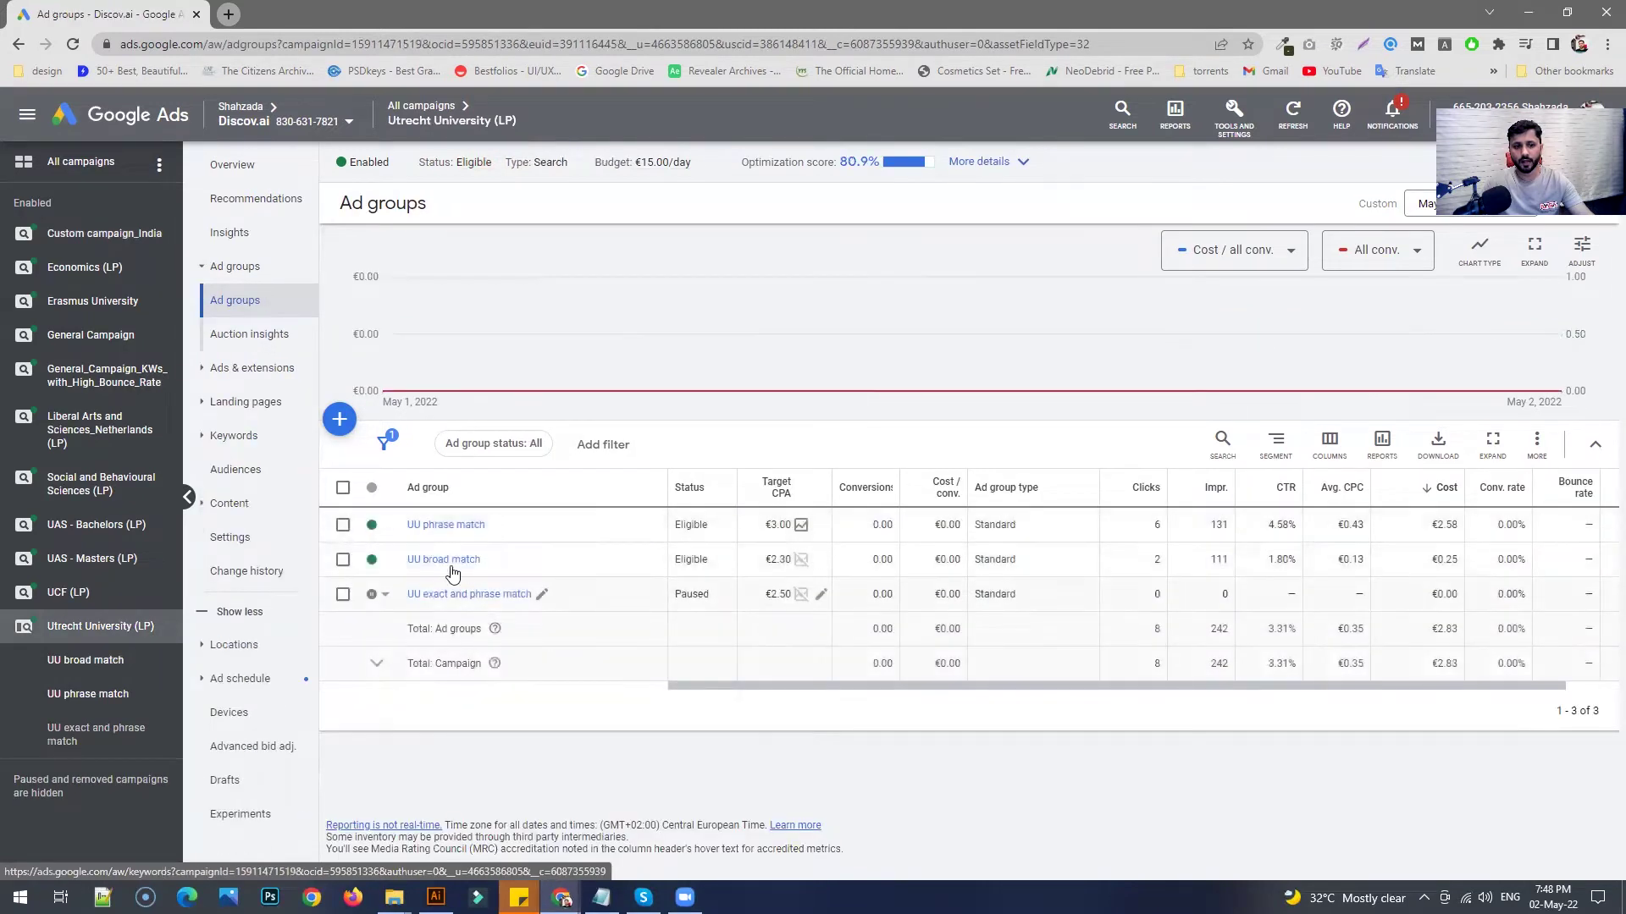
pyautogui.click(449, 561)
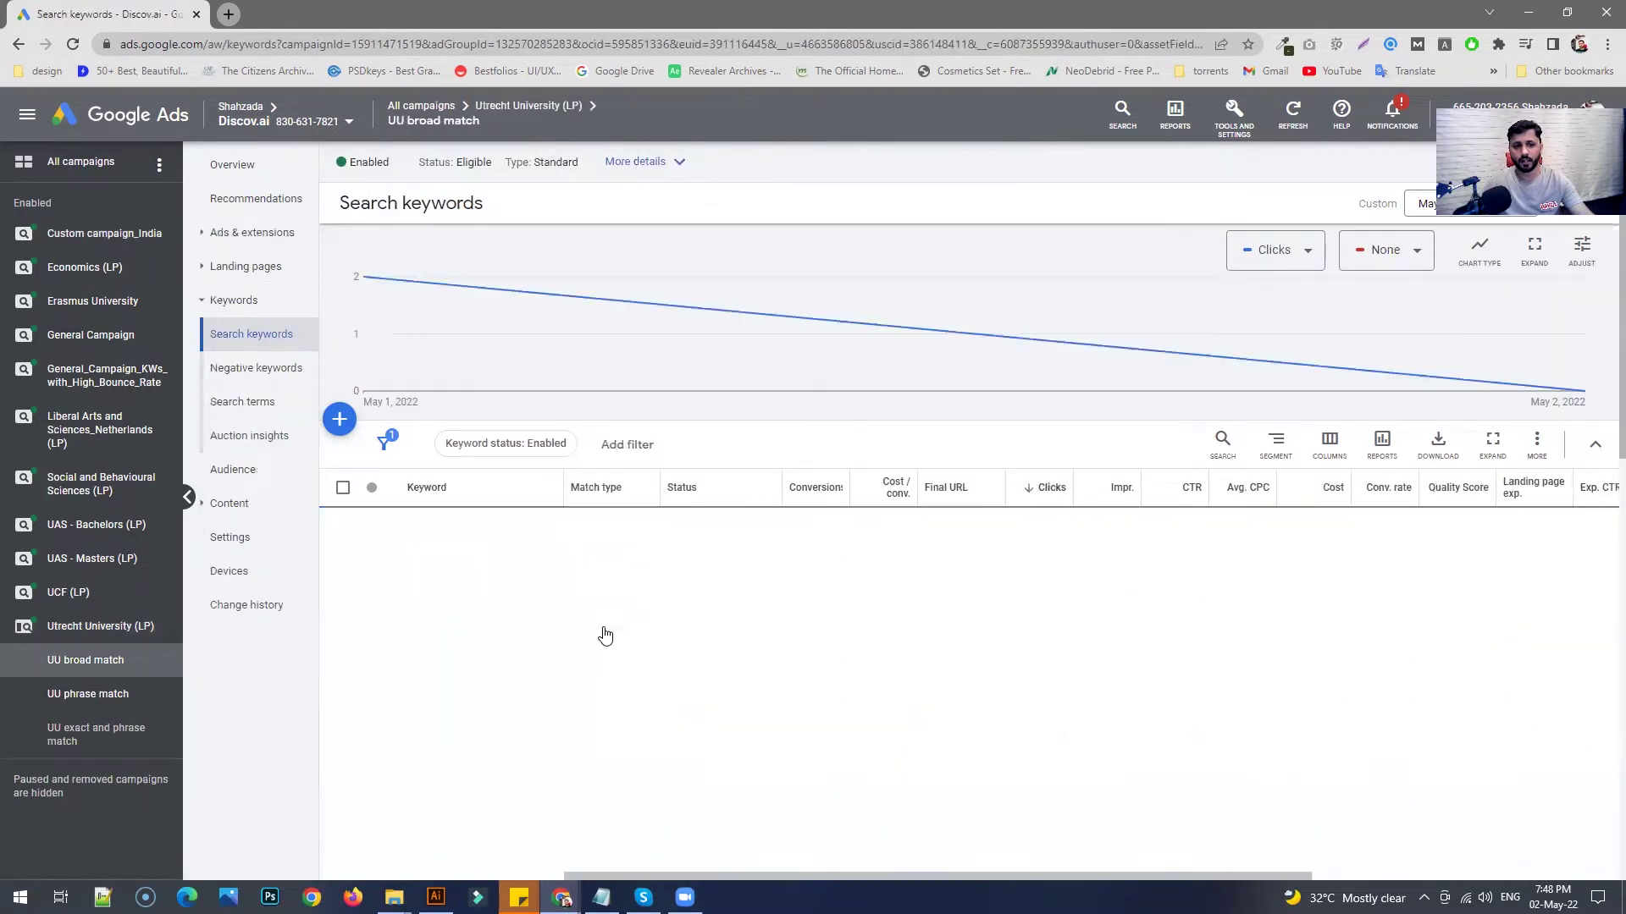
pyautogui.scroll(-4, 508, 643)
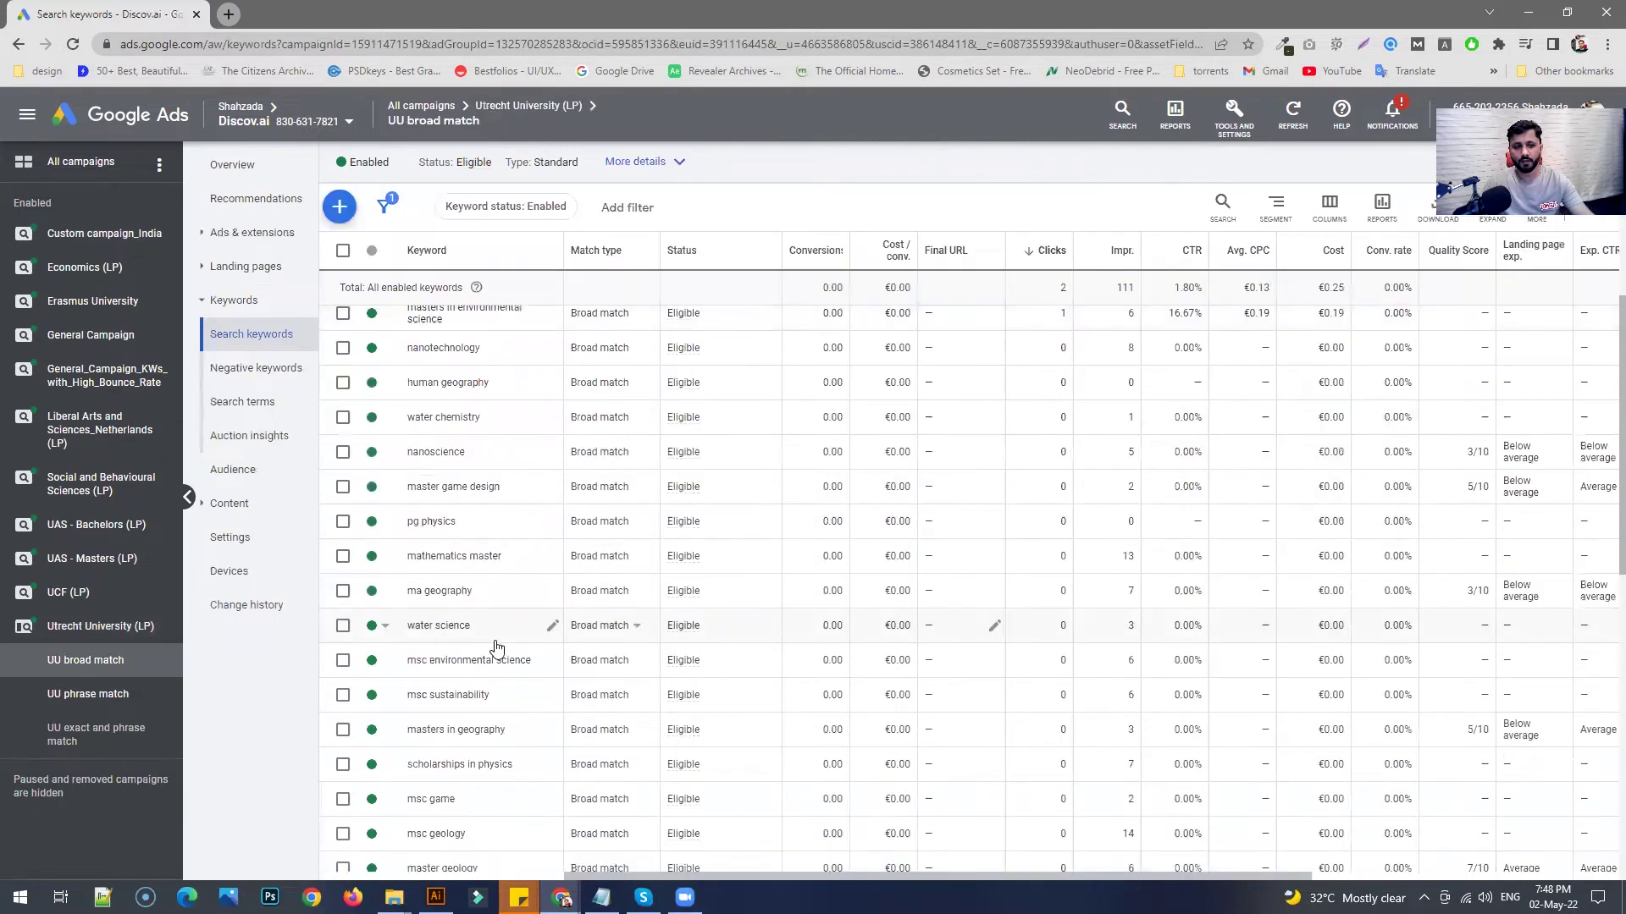
pyautogui.scroll(3, 497, 648)
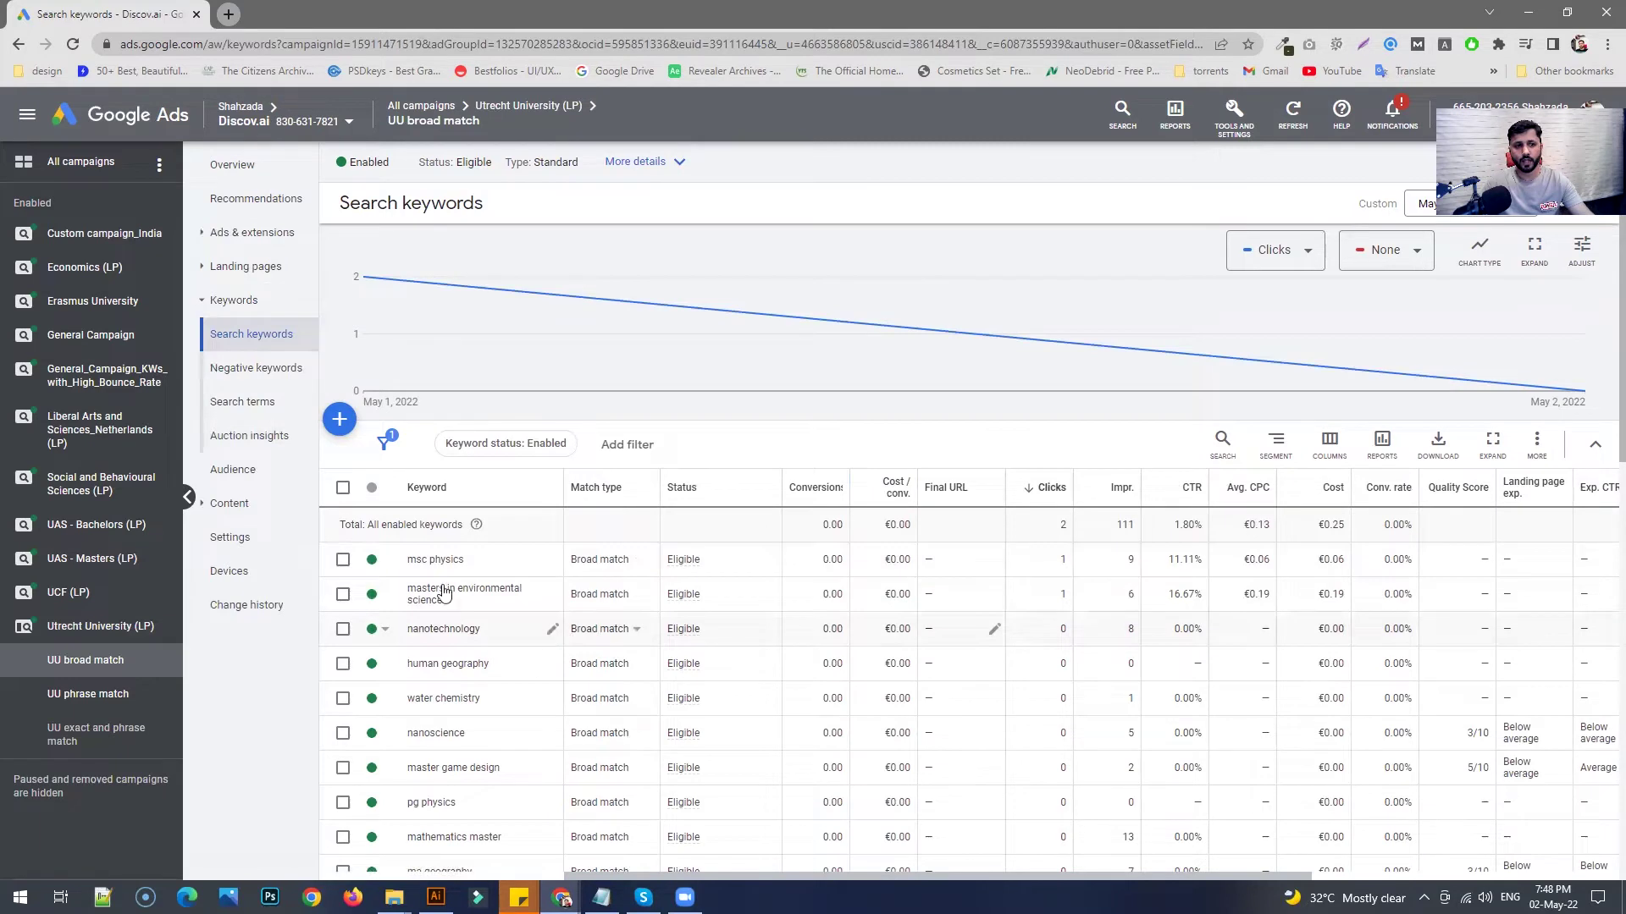
# Step: Go back to the campaign's ad groups and compare the performance columns of its phrase and broad match groups
pyautogui.click(95, 636)
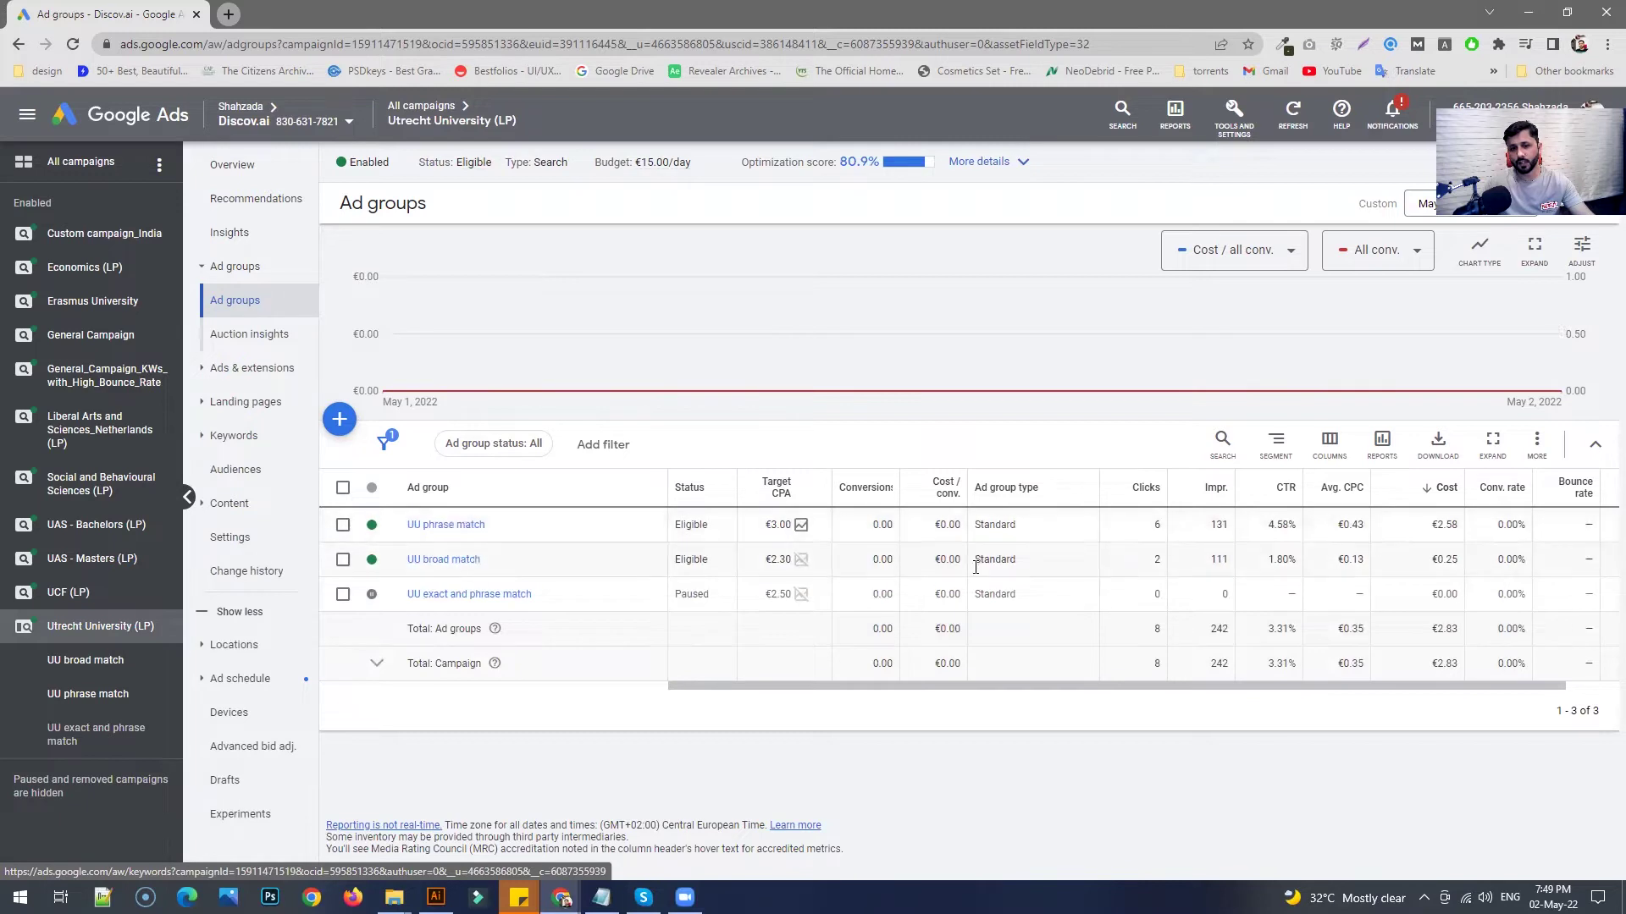
pyautogui.moveTo(1088, 687); pyautogui.dragTo(1142, 687)
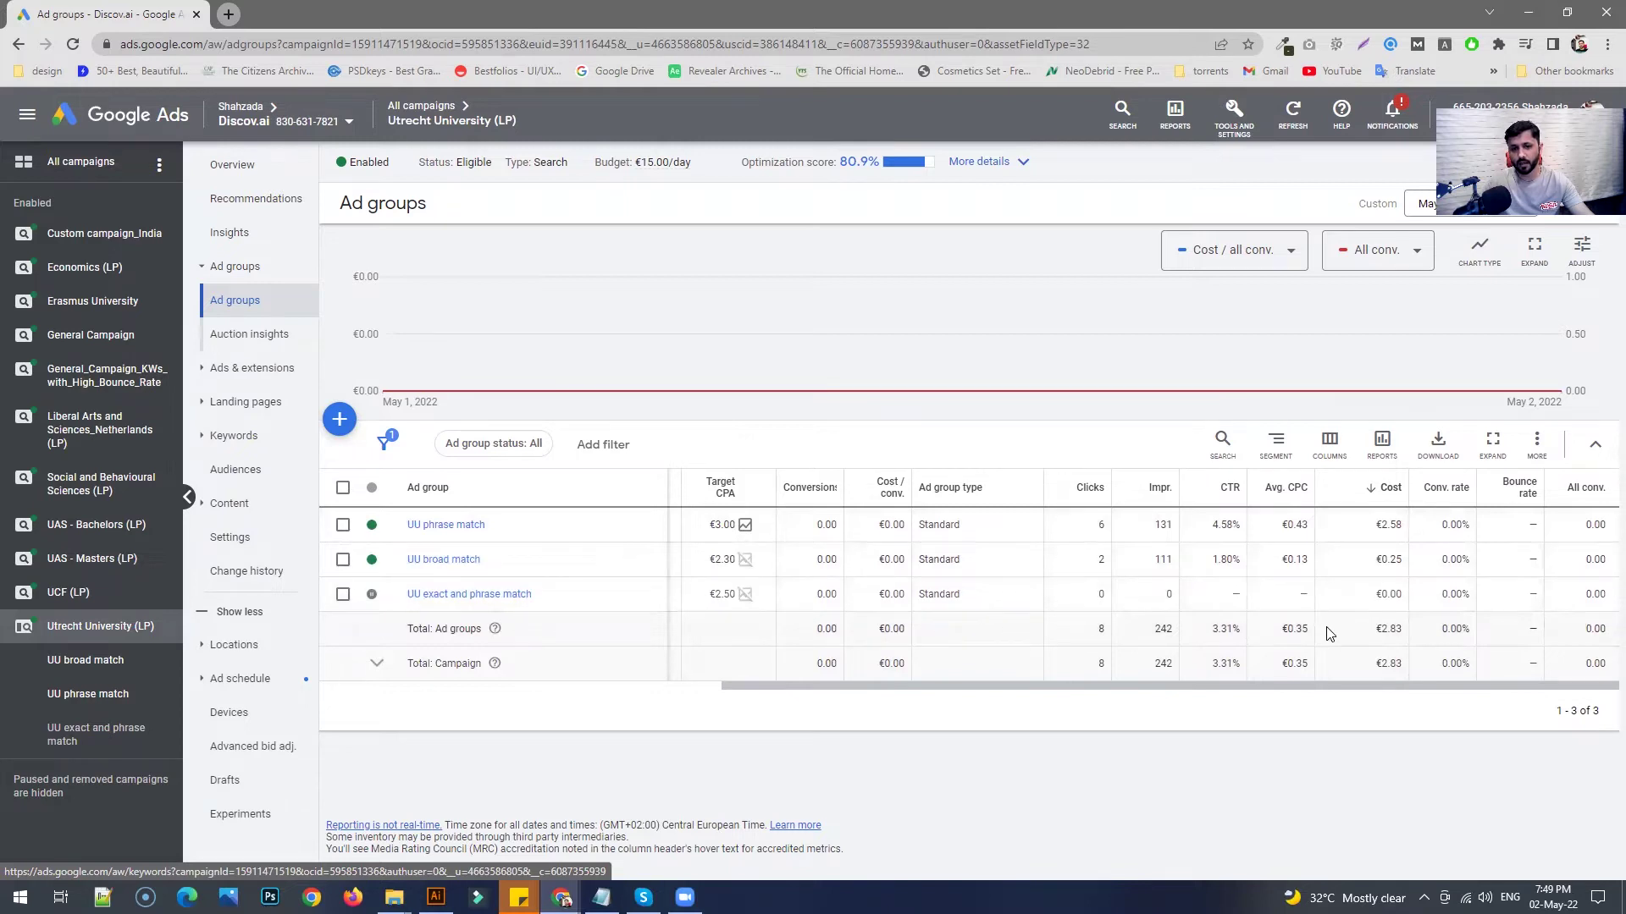
pyautogui.moveTo(1216, 686); pyautogui.dragTo(1163, 687)
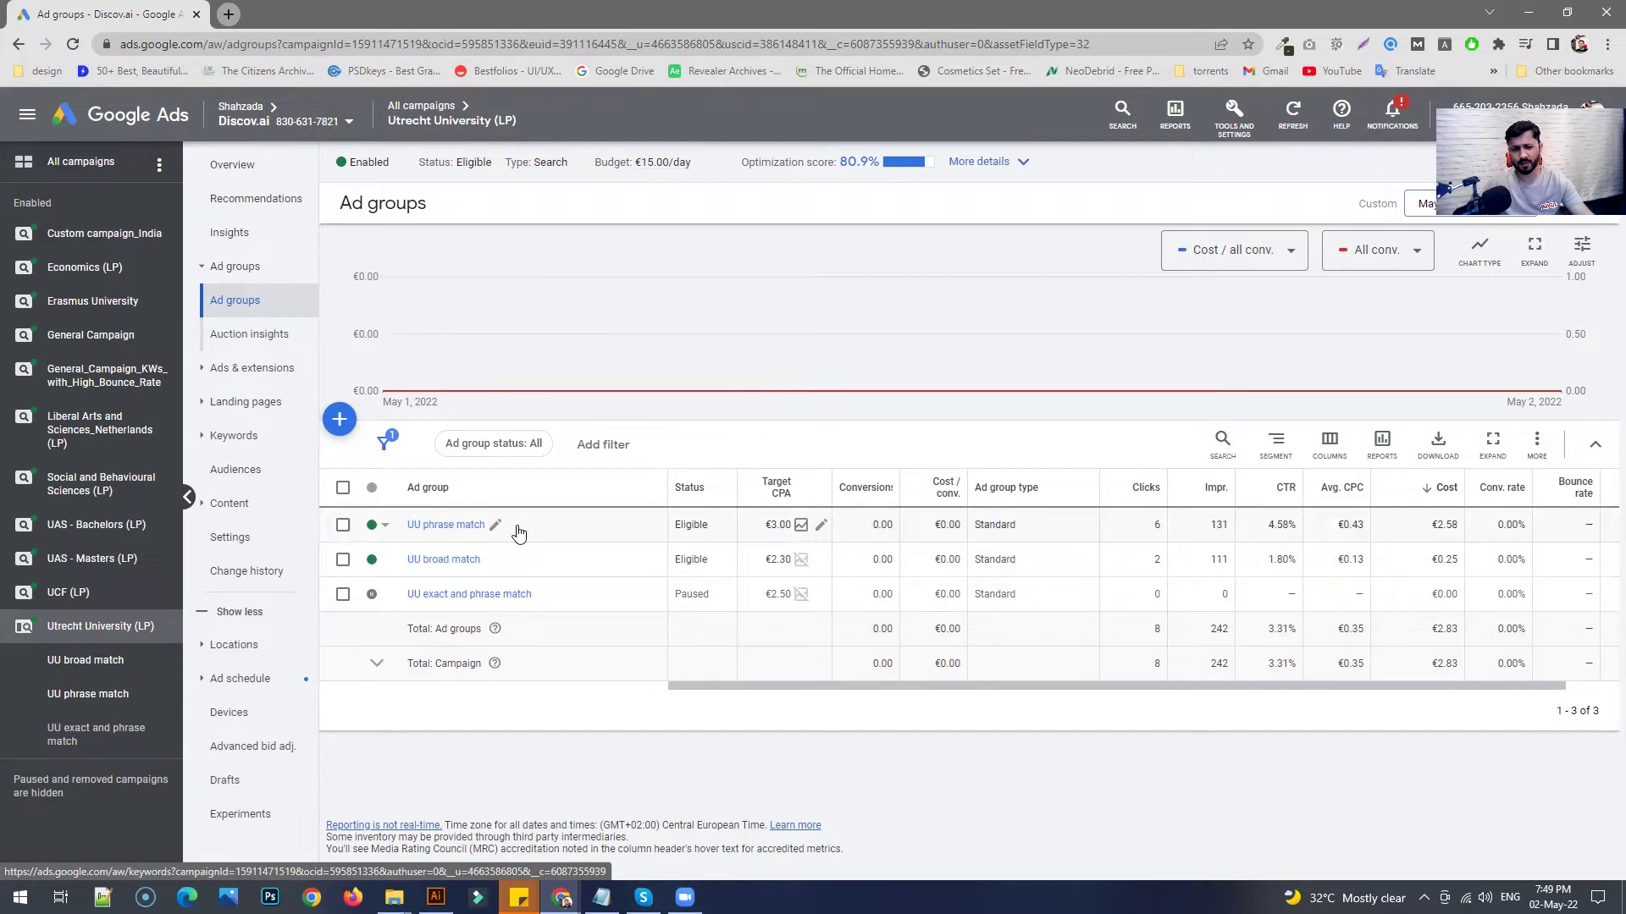
# Step: Copy the keyword msc environmental science, without its quotation marks, from the UU phrase match ad group into a blank Notepad document
pyautogui.click(448, 532)
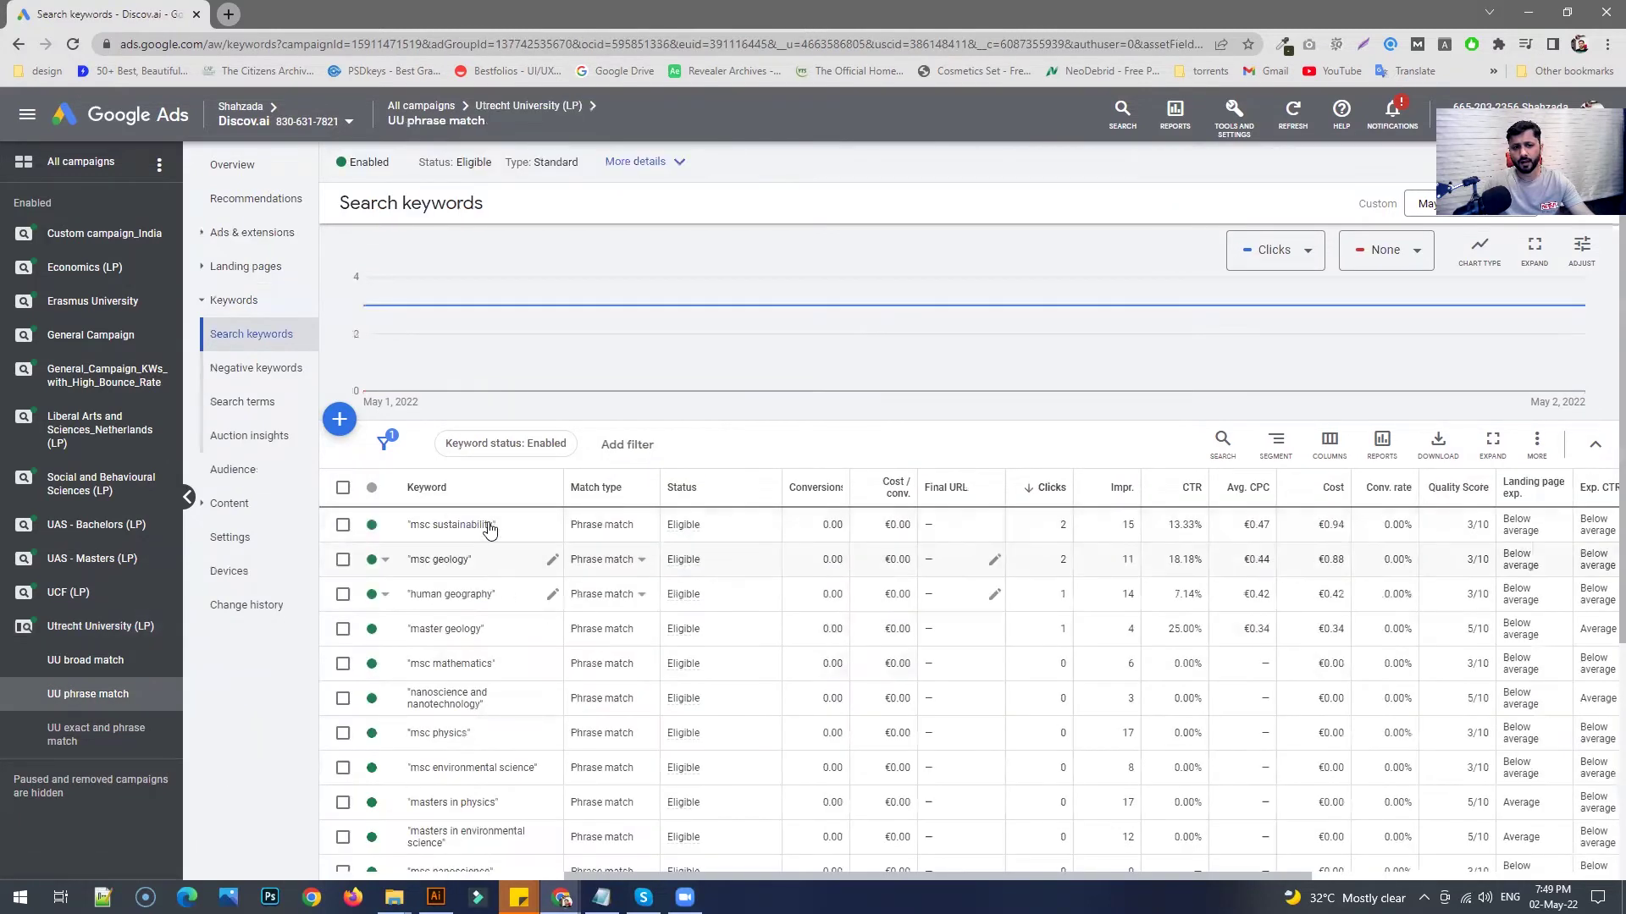
pyautogui.moveTo(495, 526); pyautogui.dragTo(415, 531)
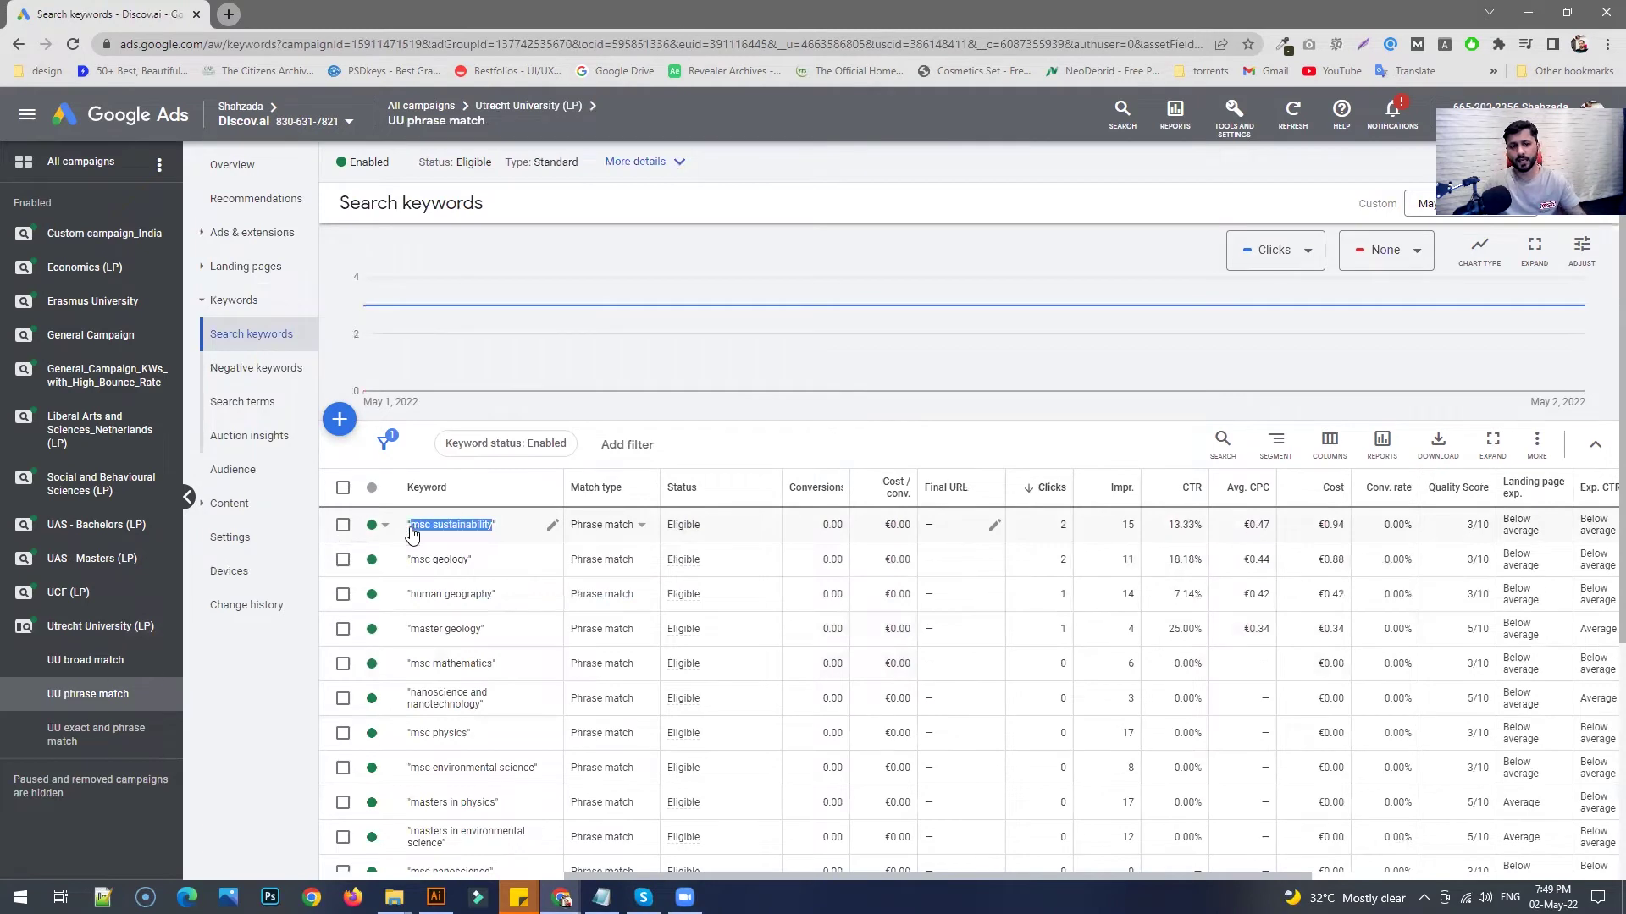
pyautogui.scroll(-2, 414, 535)
pyautogui.moveTo(412, 635); pyautogui.dragTo(533, 637)
pyautogui.hotkey('ctrl', 'c')
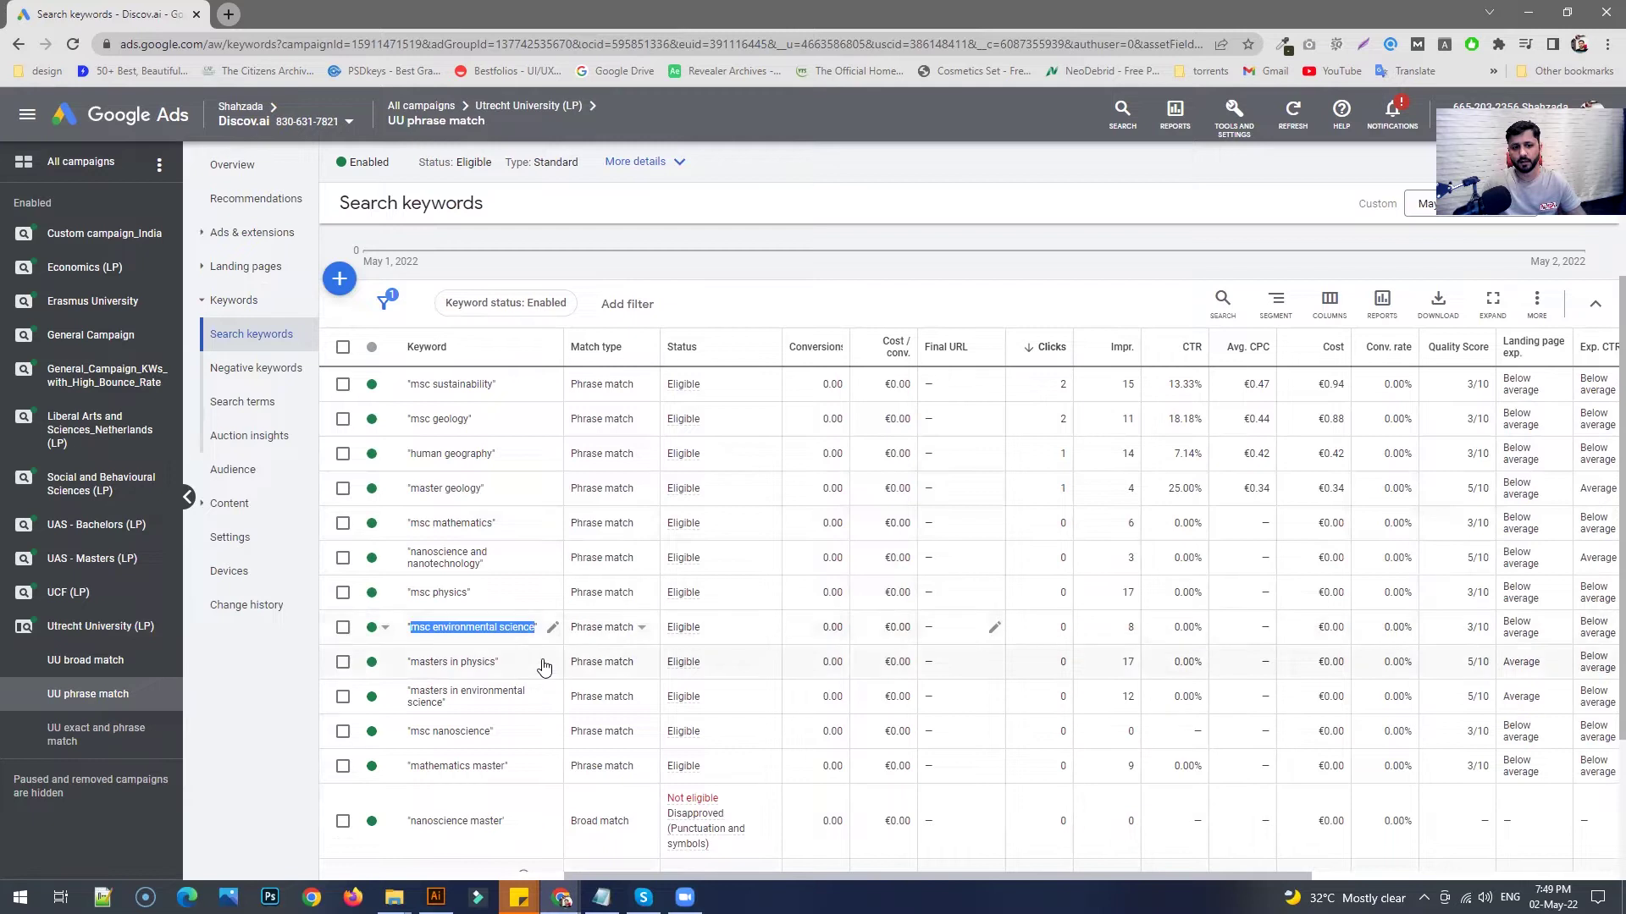
pyautogui.click(601, 898)
pyautogui.hotkey('ctrl', 'v')
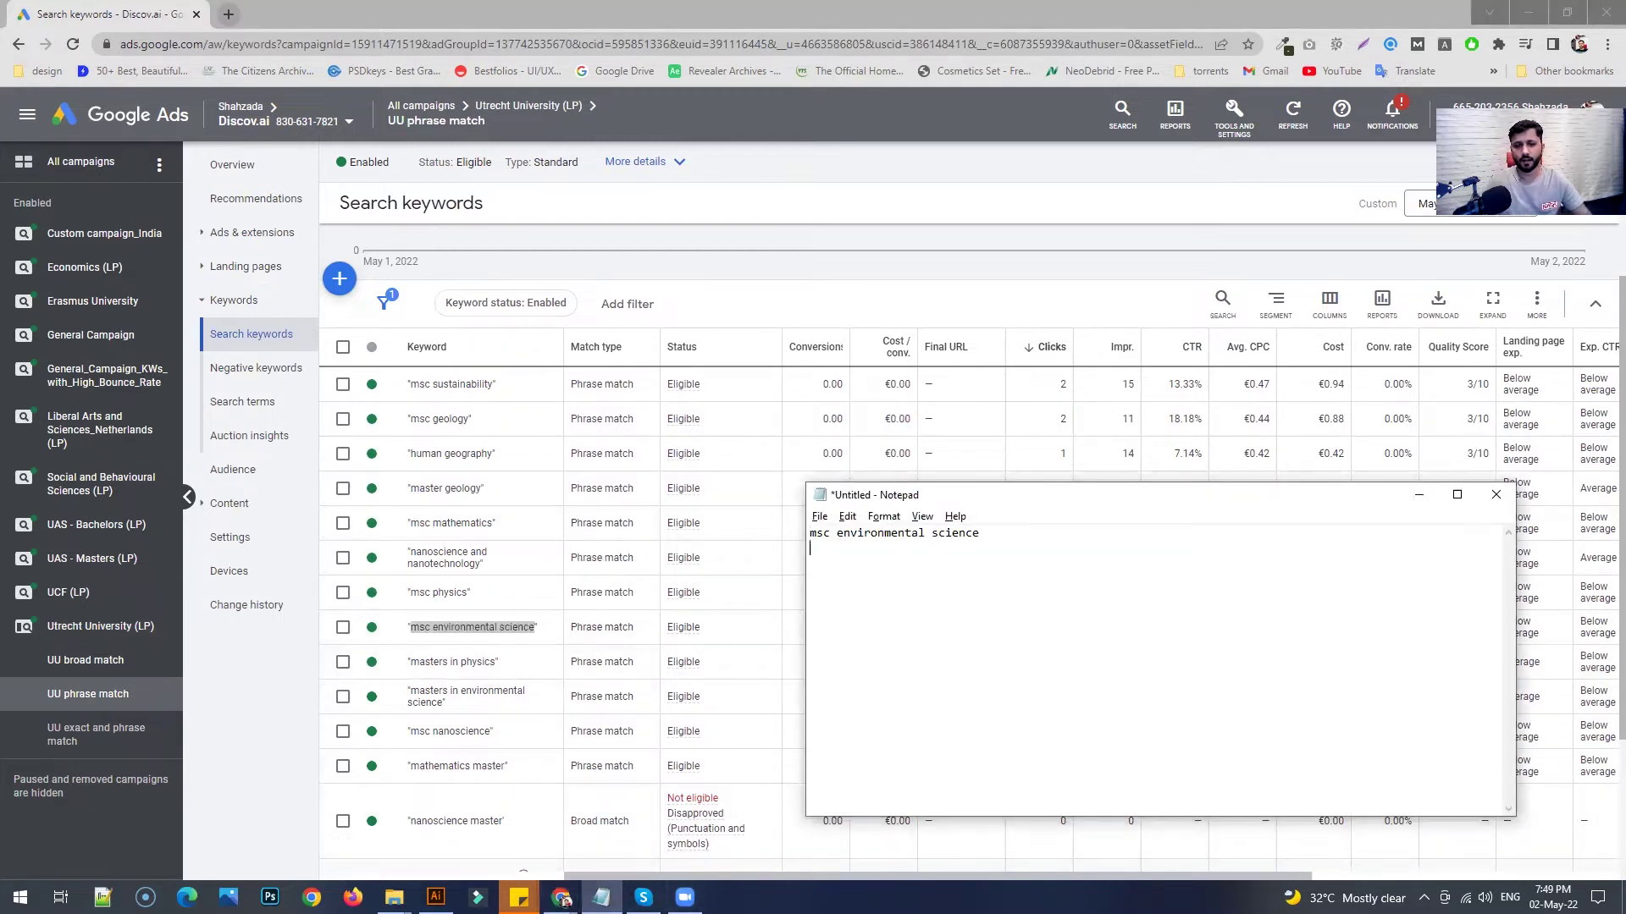
# Step: Highlight the msc environmental science line as a whole and in part to examine the phrase's wording
pyautogui.press('Up')
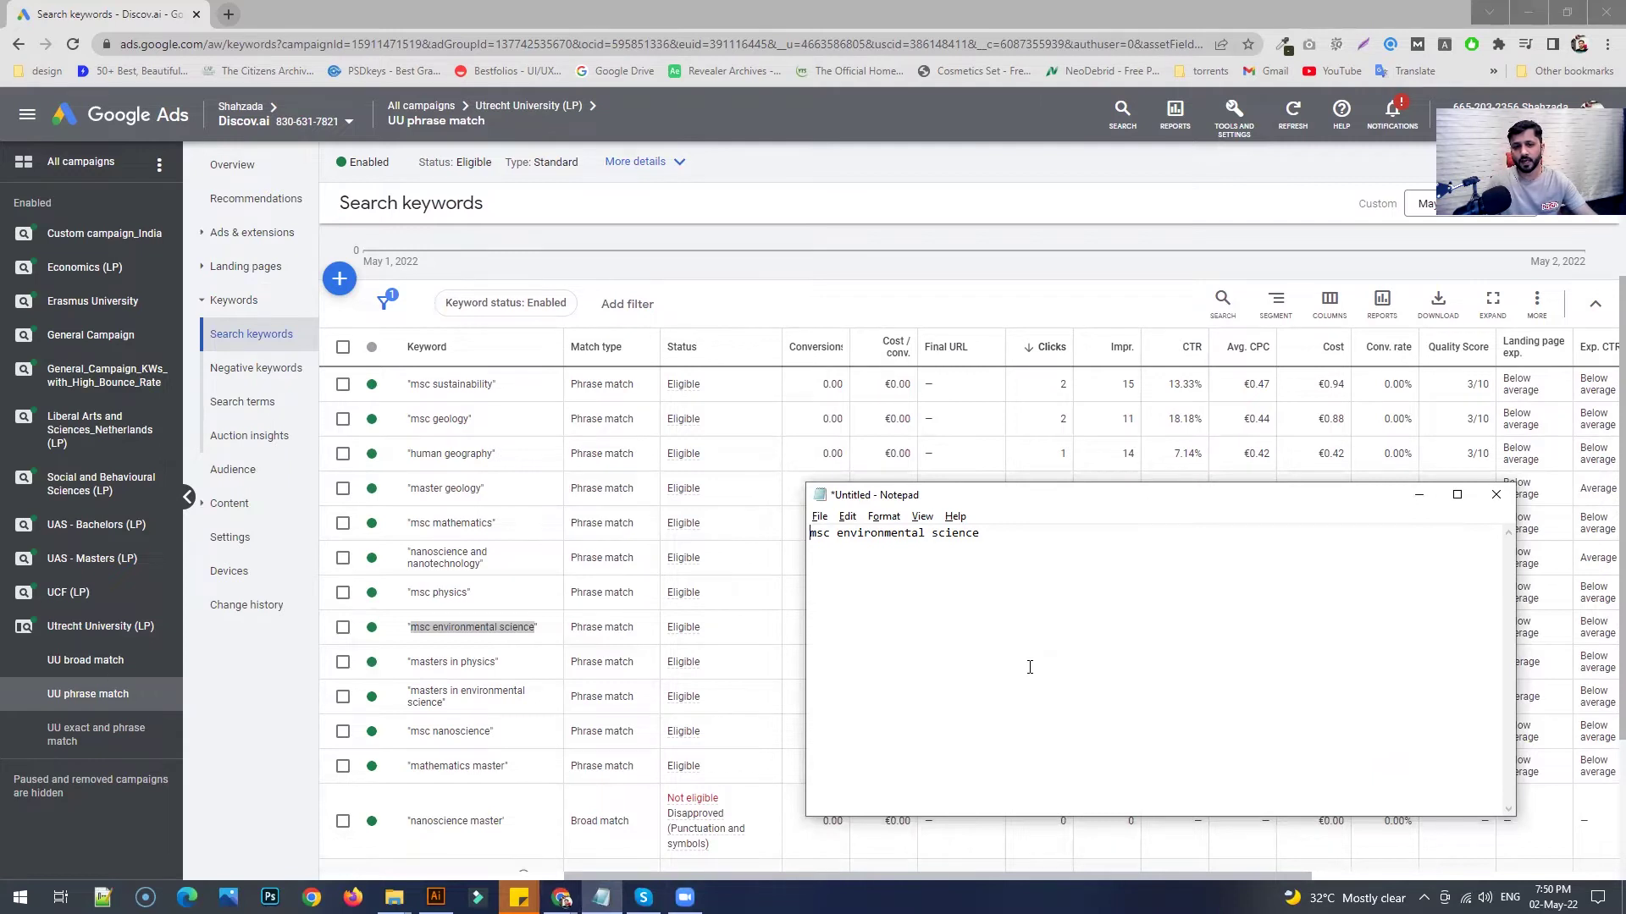
pyautogui.press('Down')
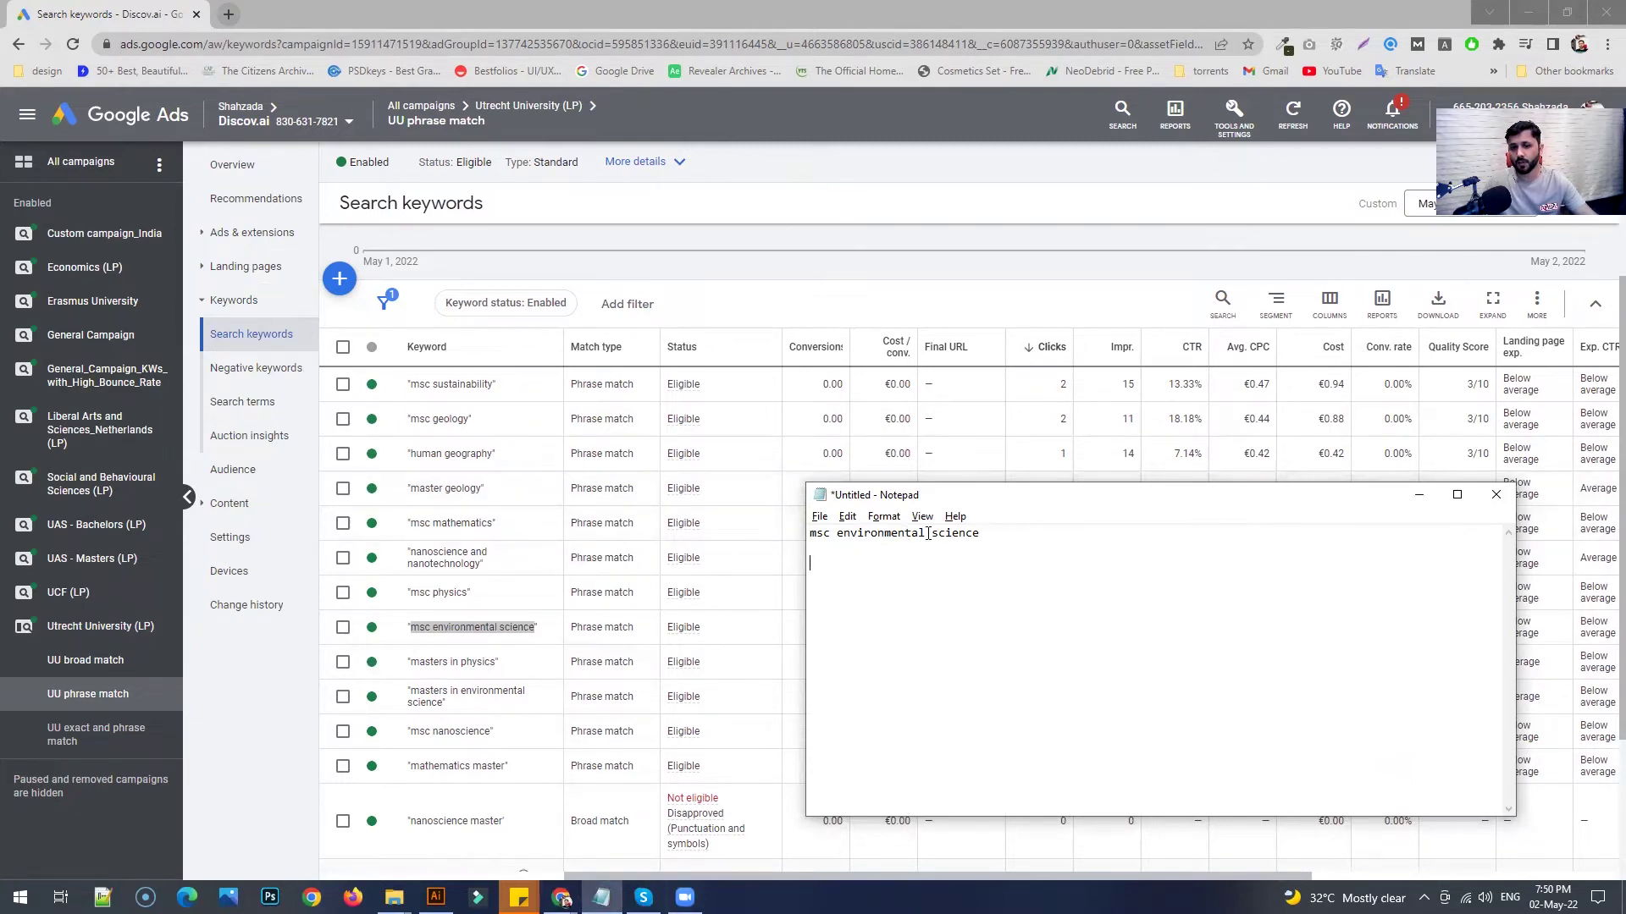
pyautogui.moveTo(987, 533); pyautogui.dragTo(821, 541)
pyautogui.moveTo(929, 535); pyautogui.dragTo(828, 545)
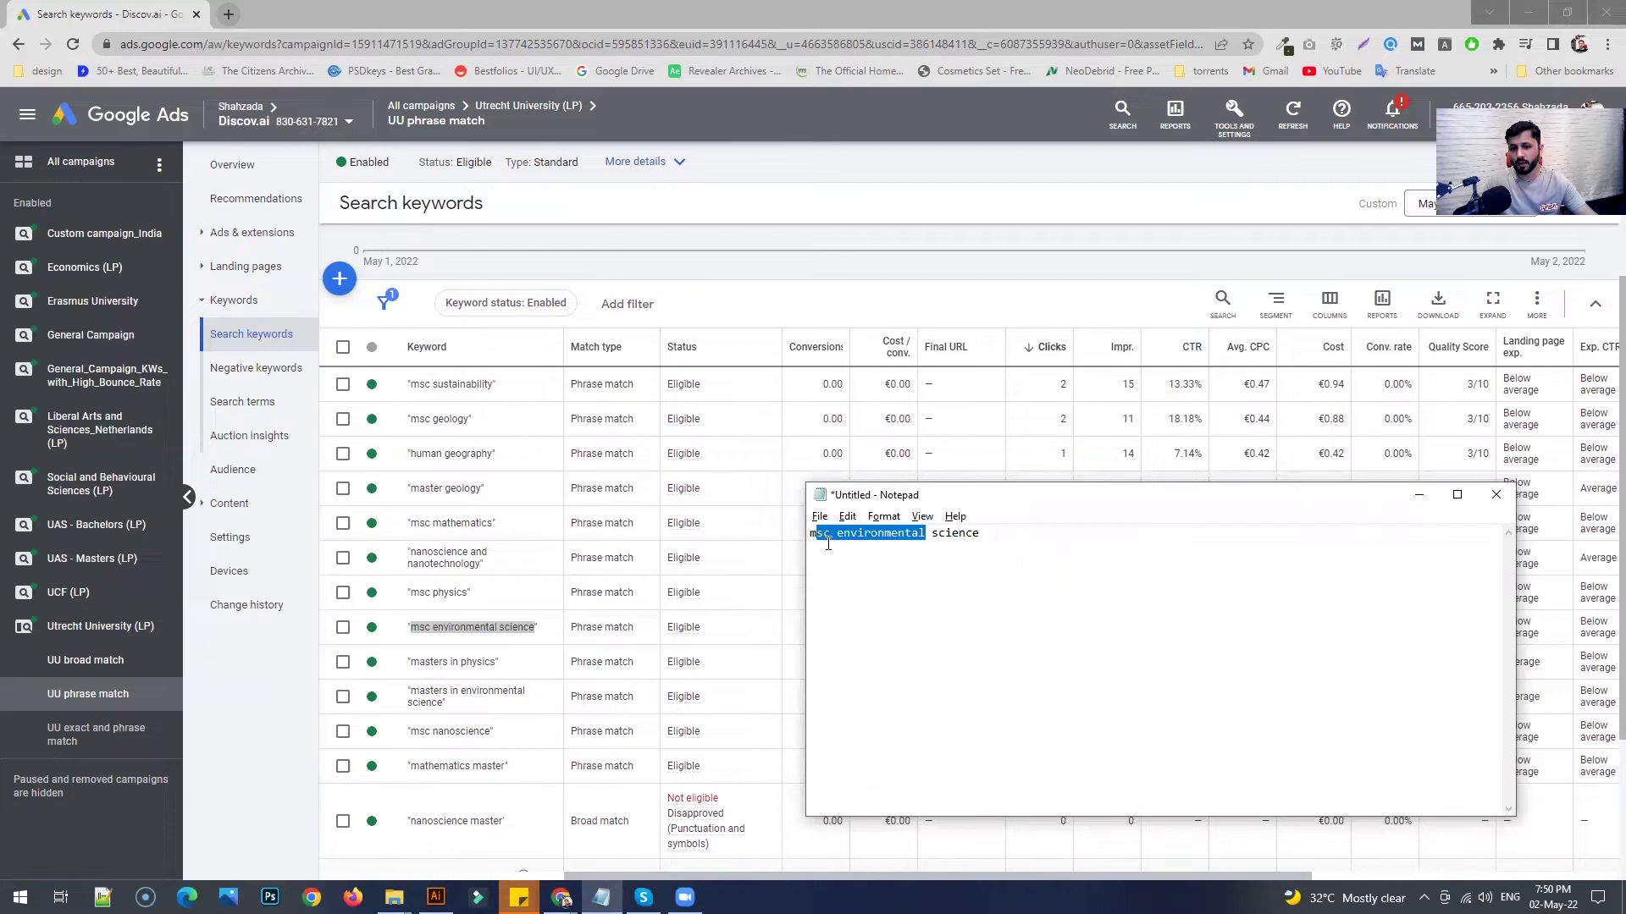
pyautogui.click(980, 540)
pyautogui.moveTo(991, 534); pyautogui.dragTo(793, 537)
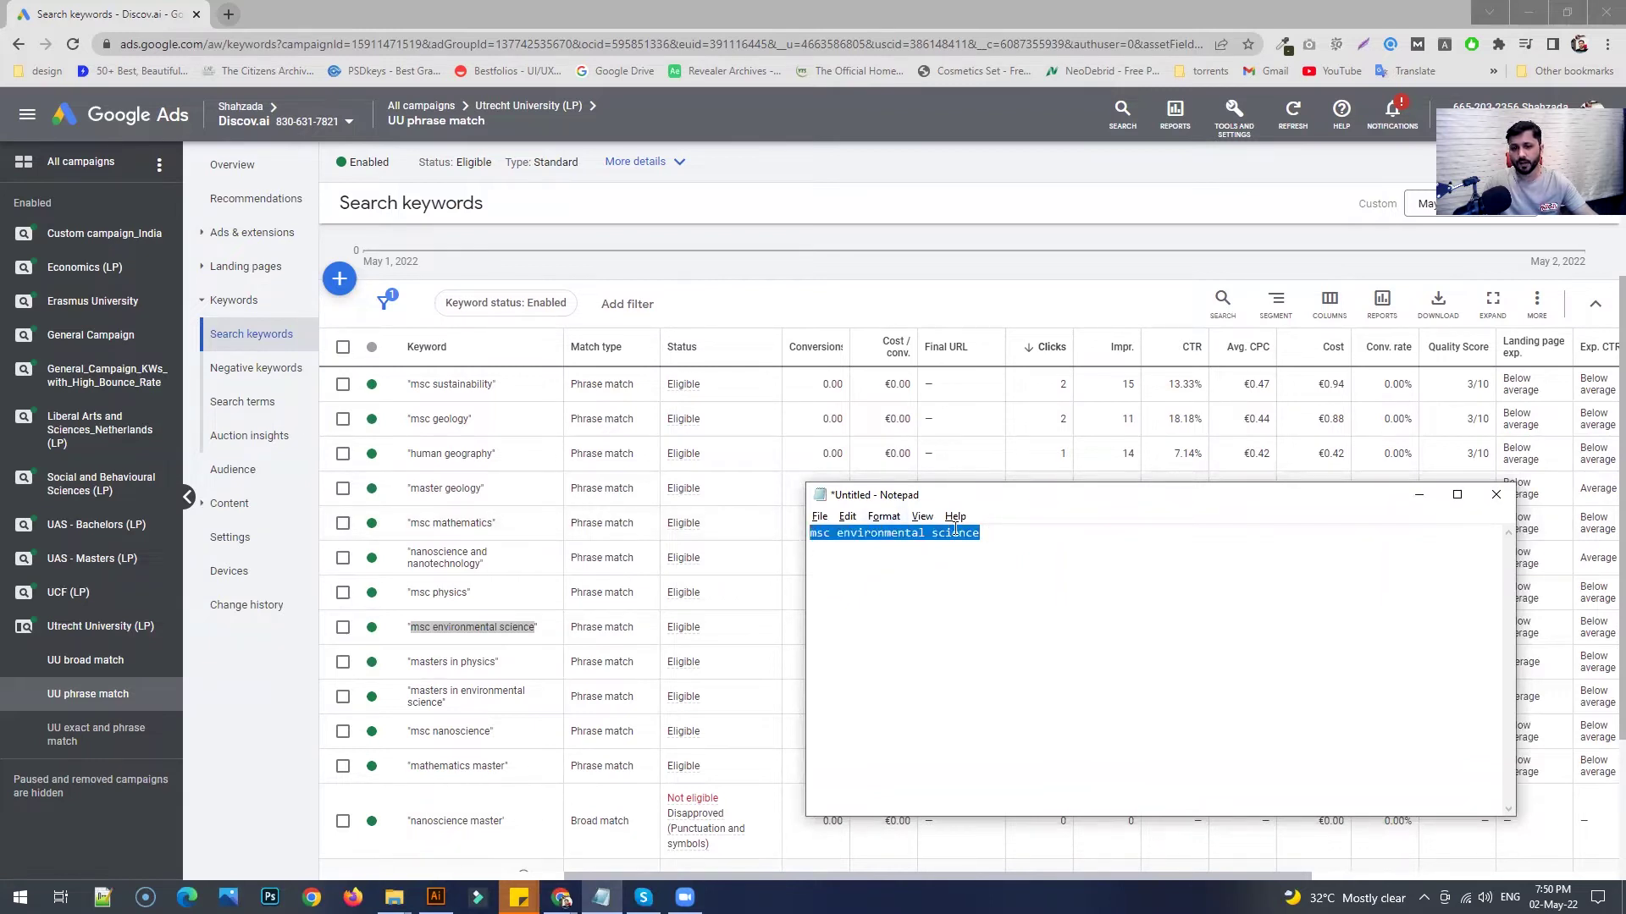
pyautogui.click(966, 533)
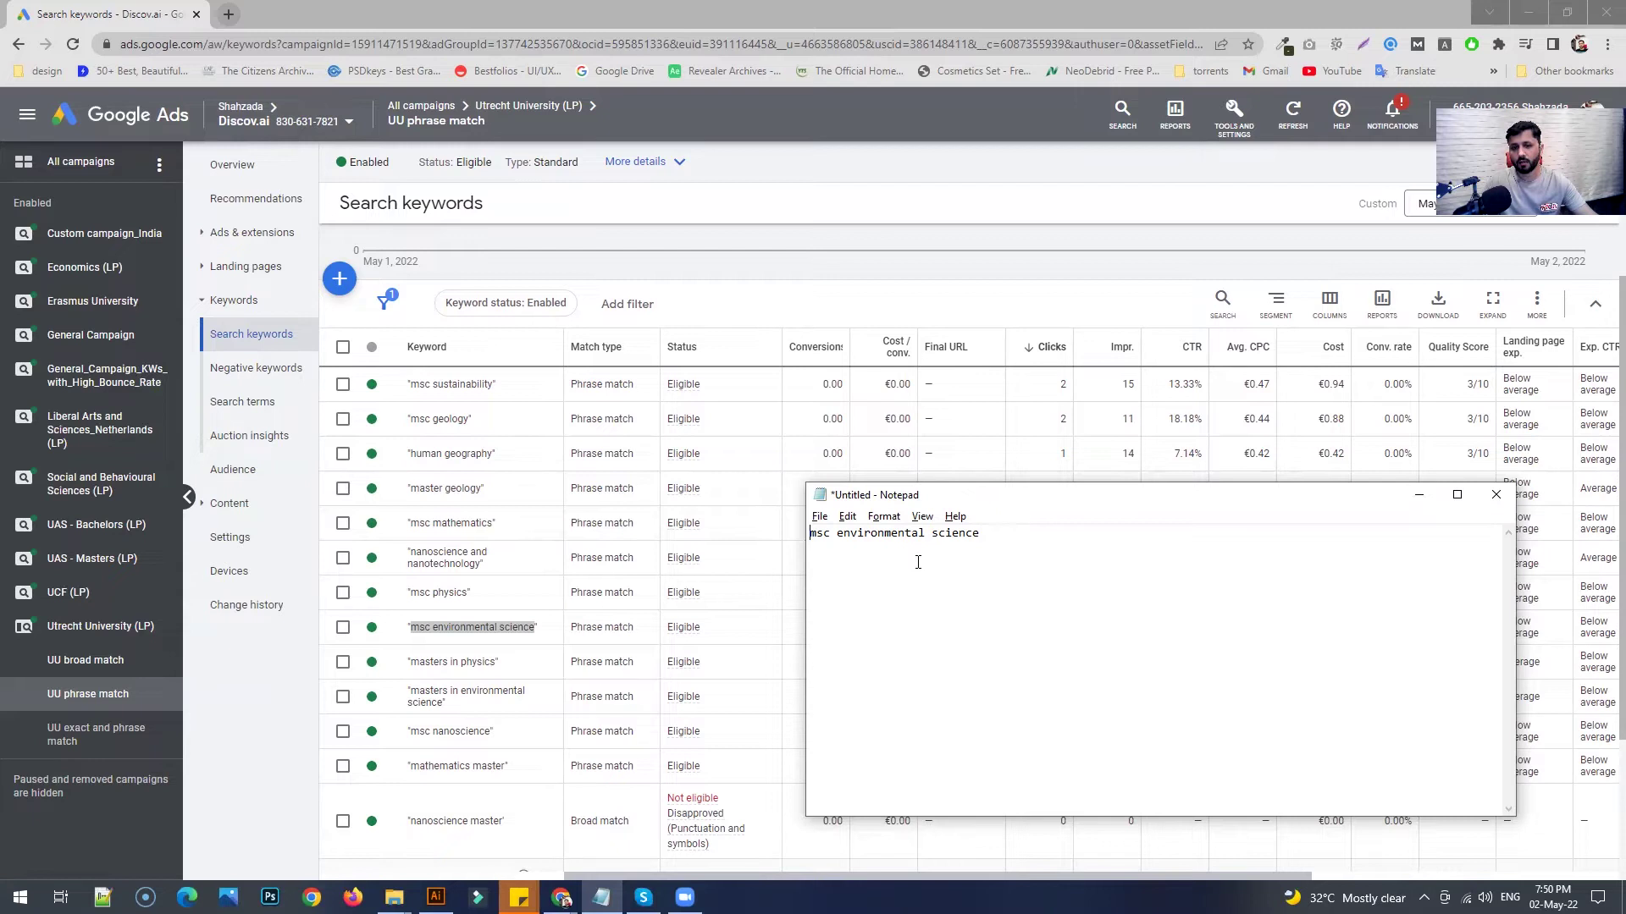
pyautogui.moveTo(985, 535); pyautogui.dragTo(809, 535)
pyautogui.click(876, 544)
# Step: Copy "msc environmental" from the first line onto a separate line below it
pyautogui.moveTo(925, 533); pyautogui.dragTo(809, 534)
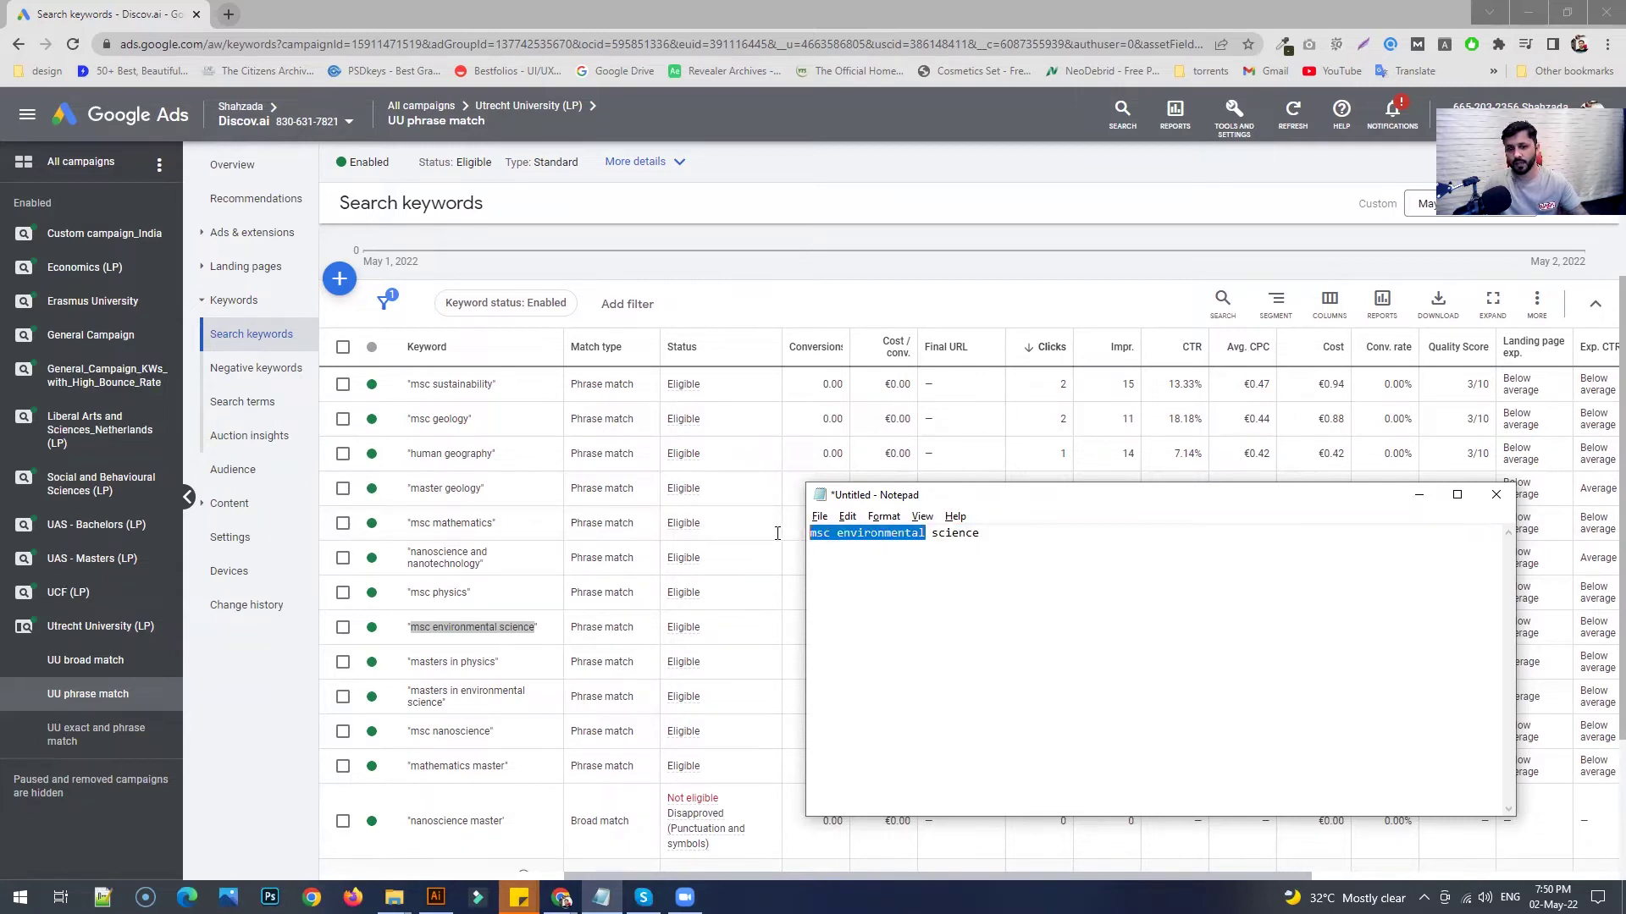
pyautogui.hotkey('ctrl', 'c')
pyautogui.click(1009, 636)
pyautogui.hotkey('ctrl', 'v')
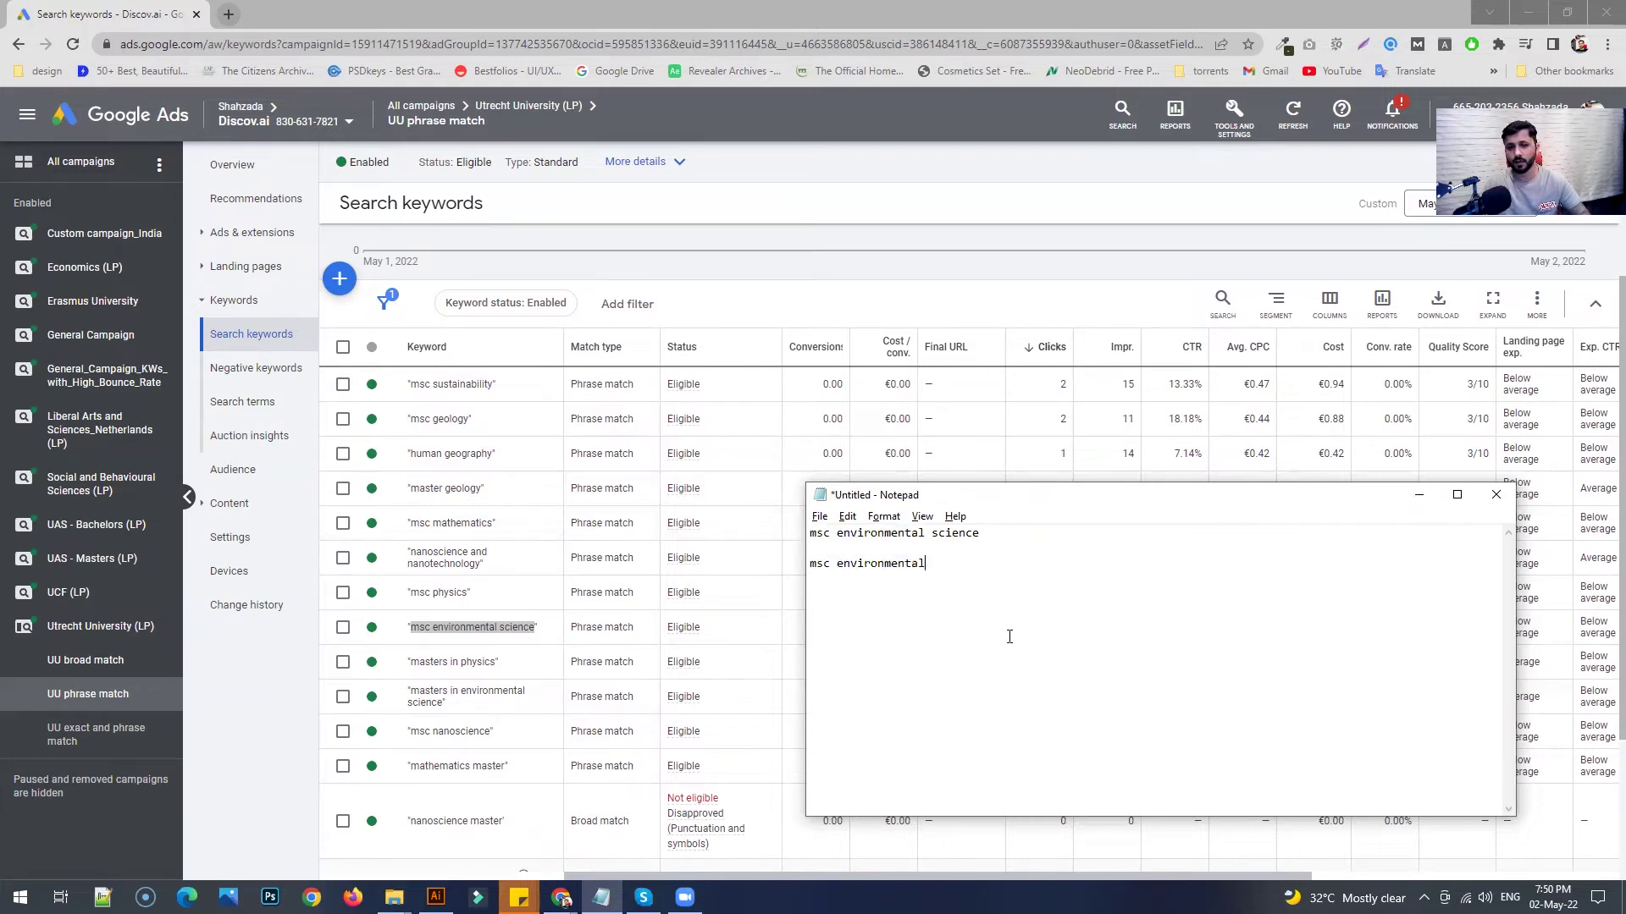
# Step: Replace "environmental" with "science" on the lower line so that it reads "msc science"
pyautogui.hotkey('ctrl', 'shift', 'Left')
pyautogui.press('BackSpace')
pyautogui.write('dvj')
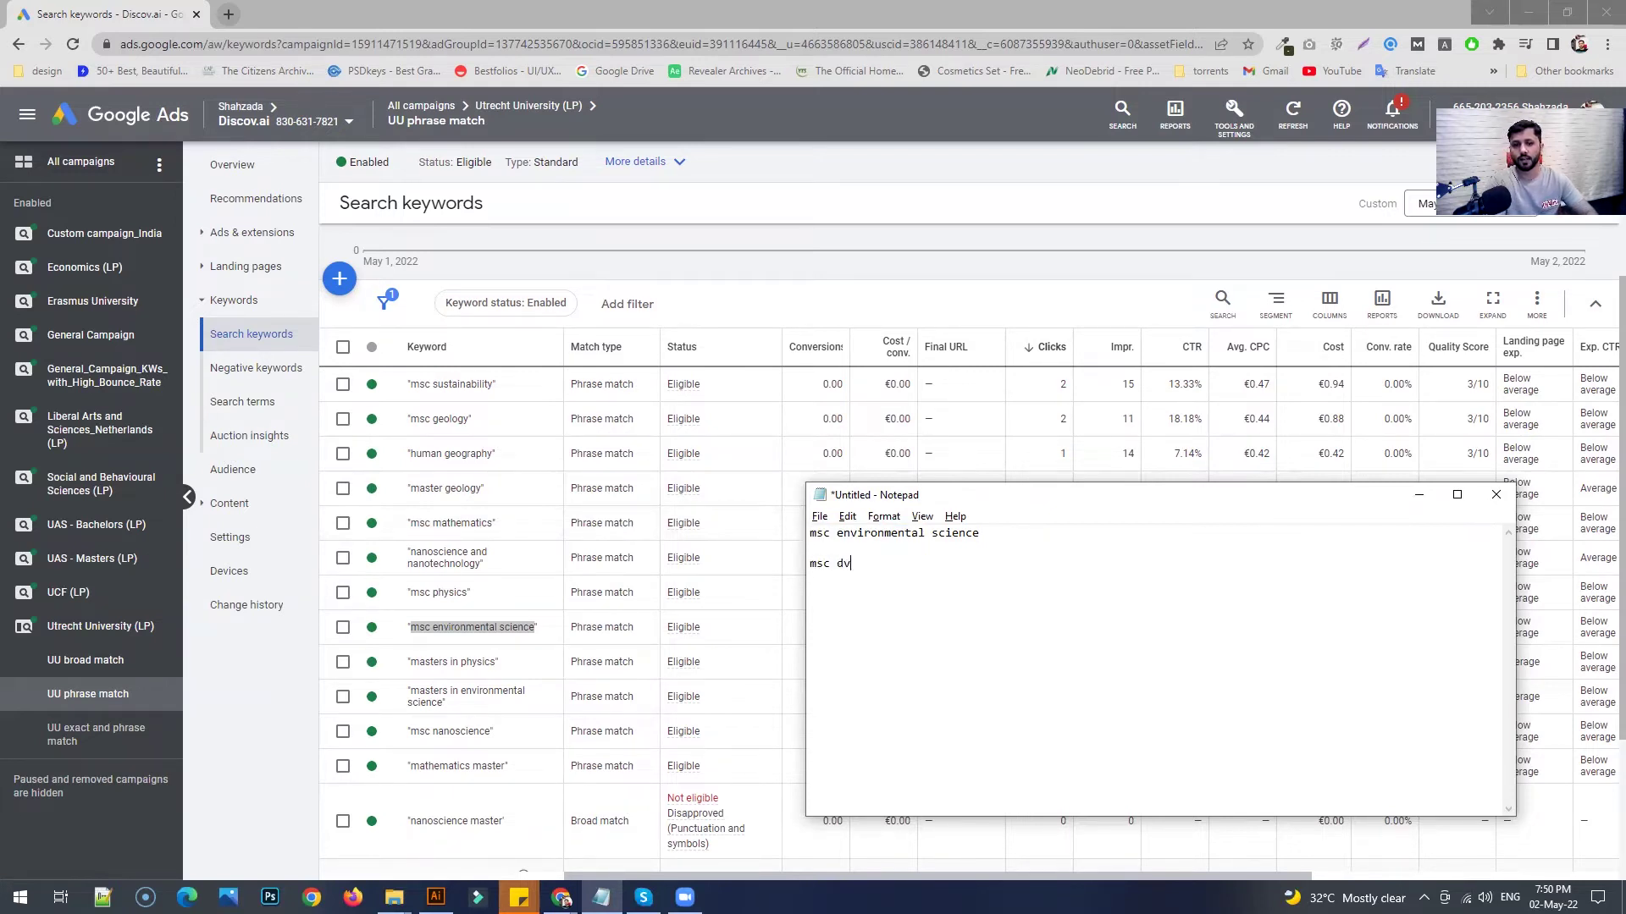
pyautogui.press('BackSpace')
pyautogui.press('BackSpace')
pyautogui.press('BackSpace')
pyautogui.write('sc')
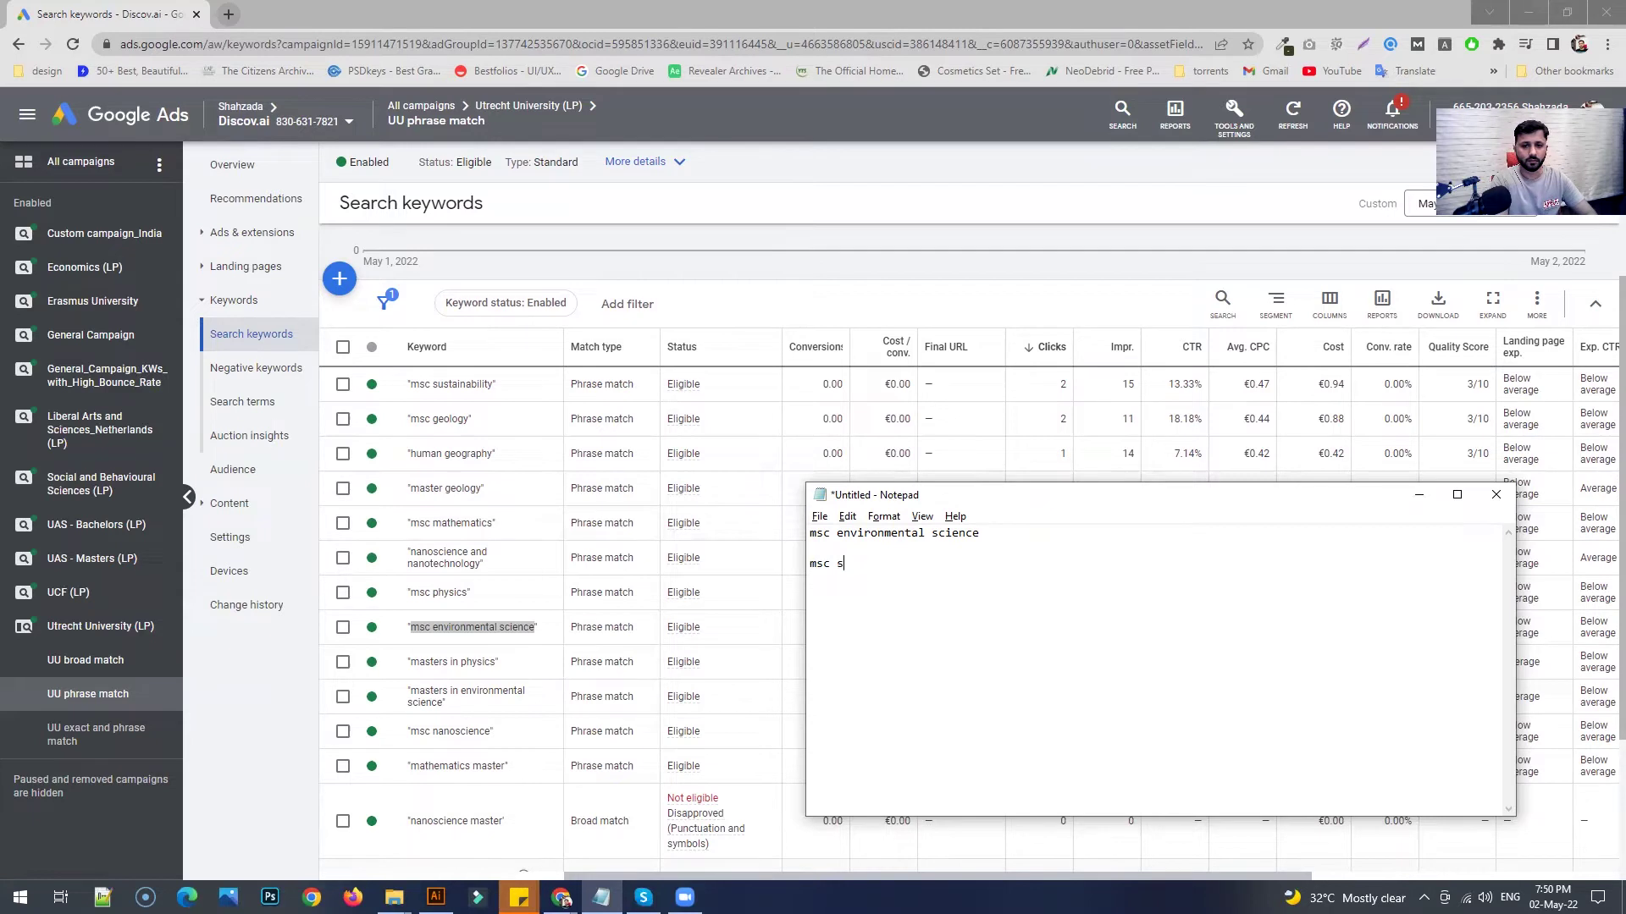
pyautogui.write('ience')
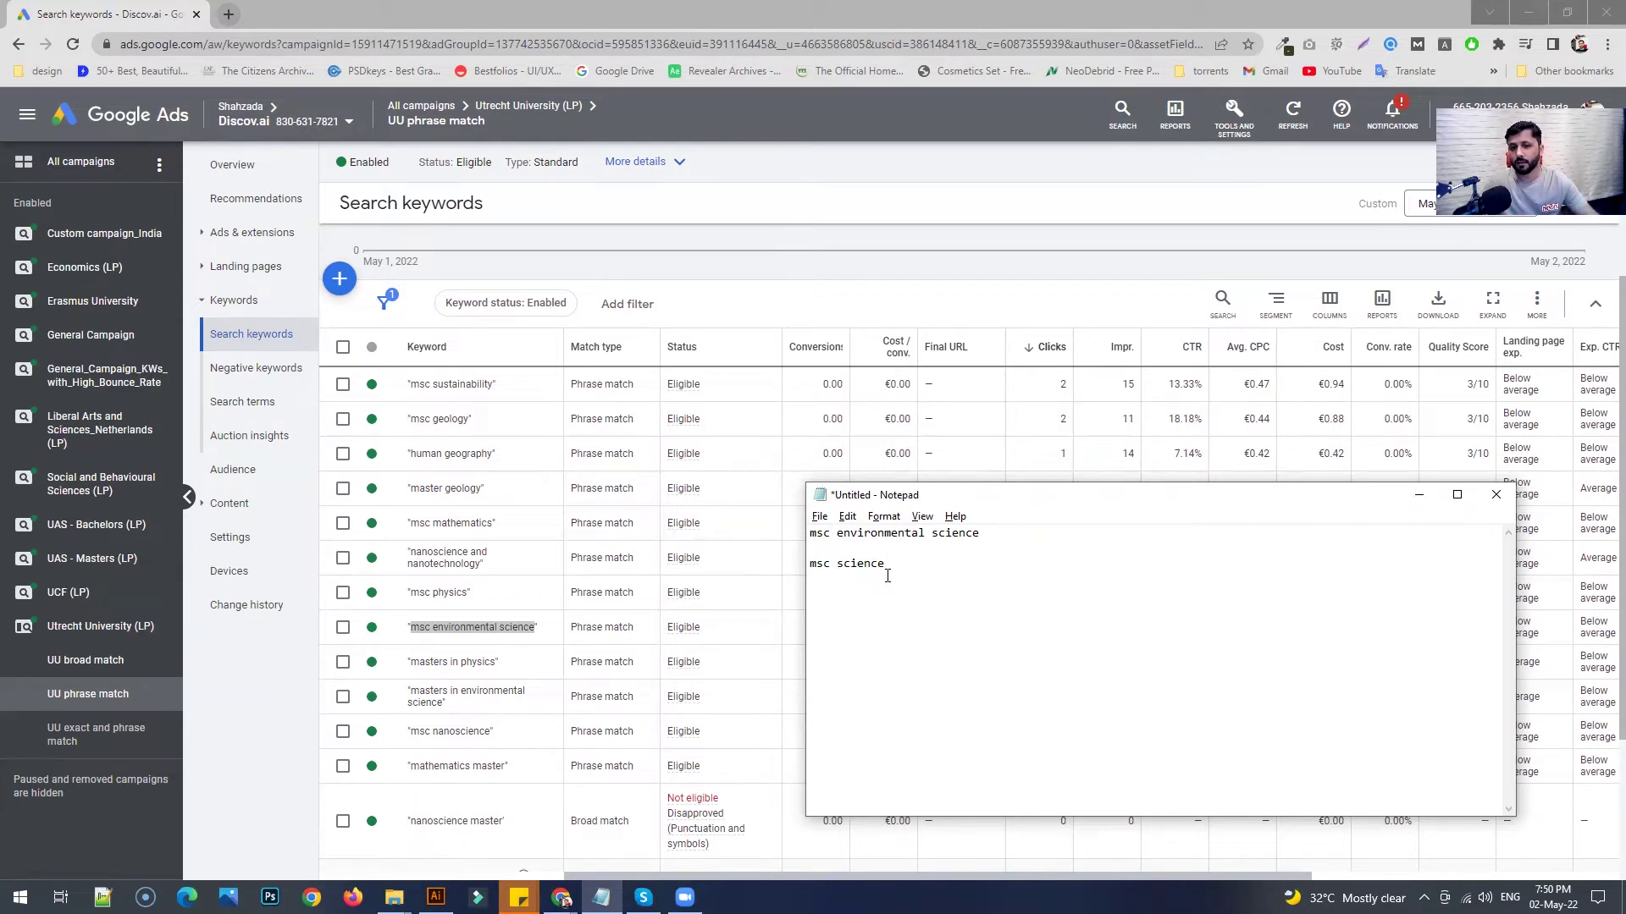
# Step: Compare the two lines and enclose the msc environmental science line in double quotation marks
pyautogui.moveTo(886, 566); pyautogui.dragTo(809, 567)
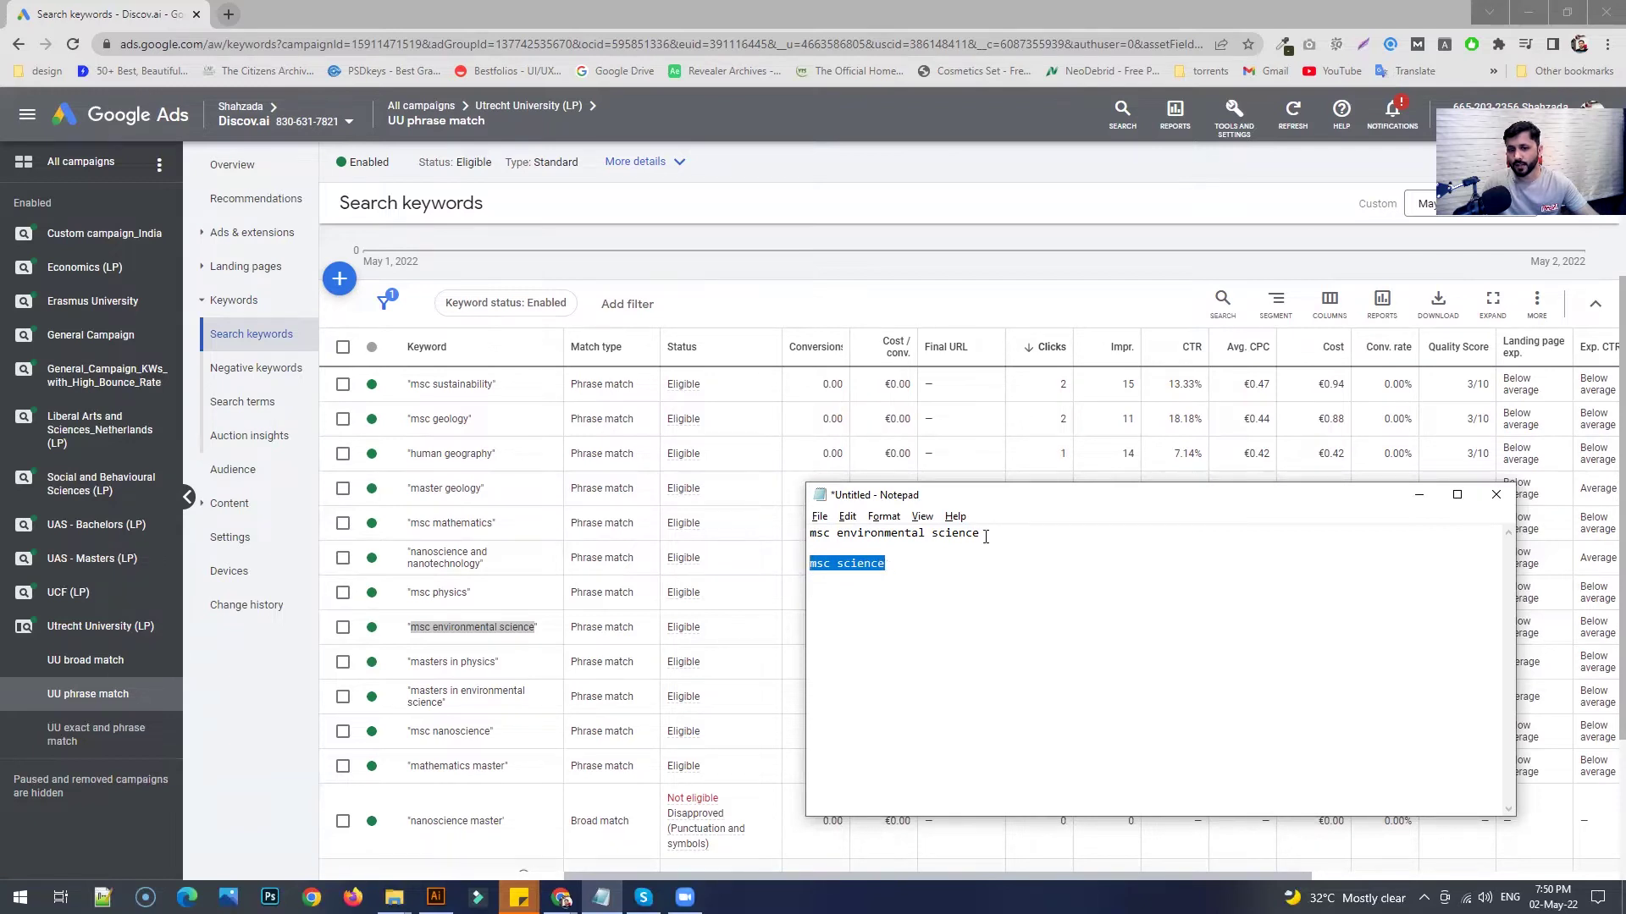
pyautogui.moveTo(982, 534); pyautogui.dragTo(810, 533)
pyautogui.click(867, 566)
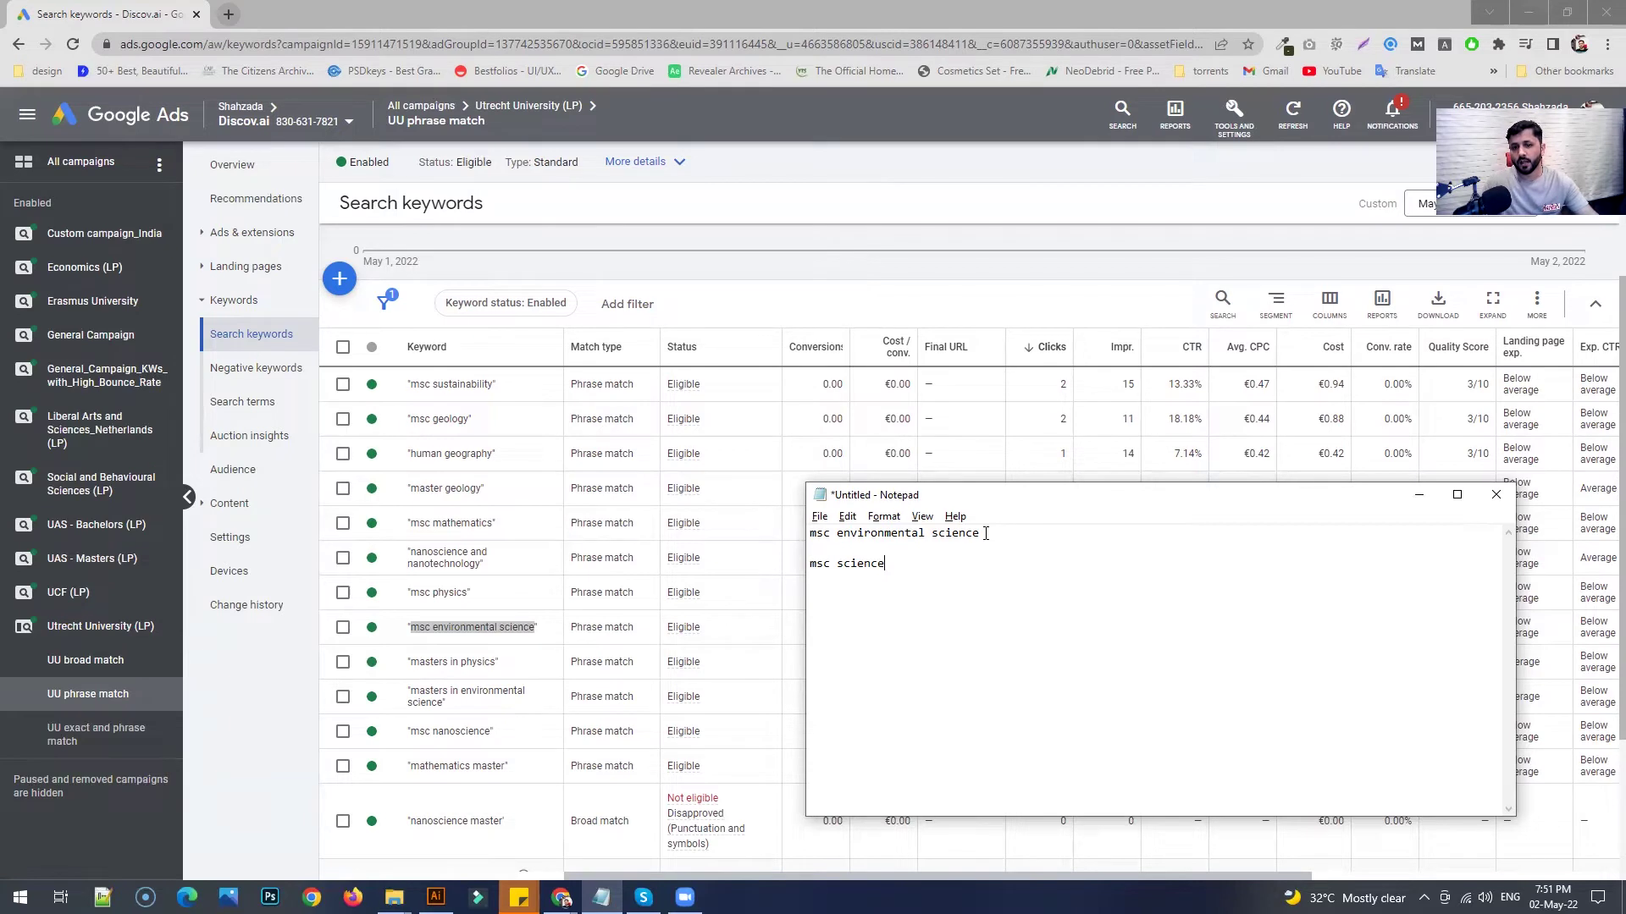
pyautogui.write('"')
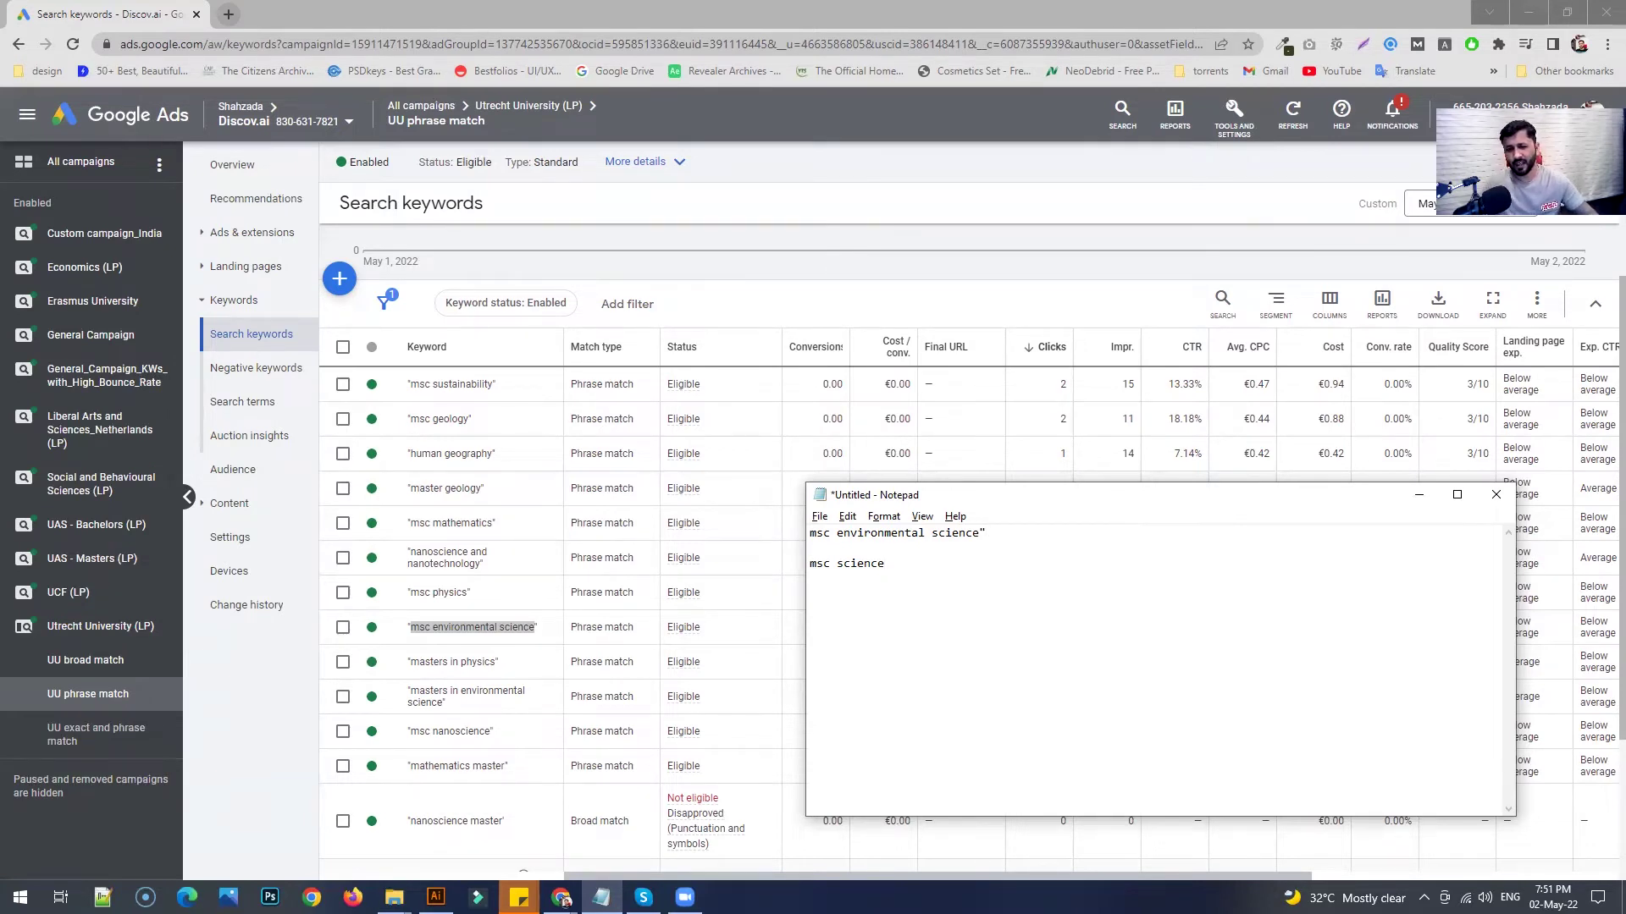
pyautogui.press('Home')
pyautogui.write('"')
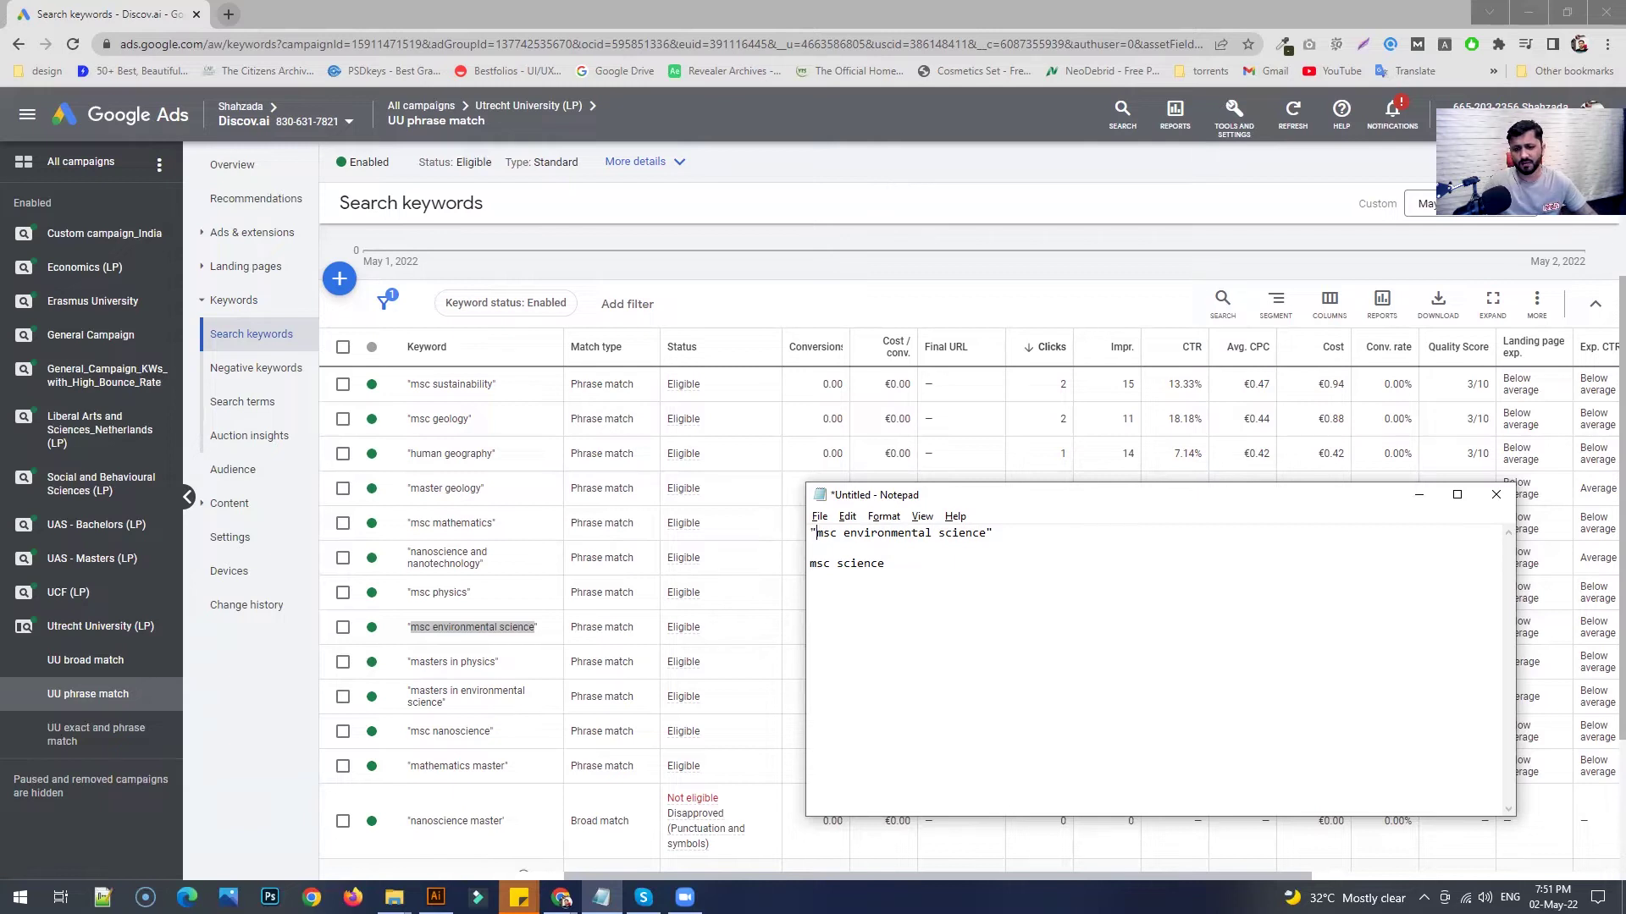
# Step: Highlight the wording between the quotation marks to examine the phrase match keyword
pyautogui.moveTo(986, 533); pyautogui.dragTo(811, 533)
pyautogui.click(1005, 536)
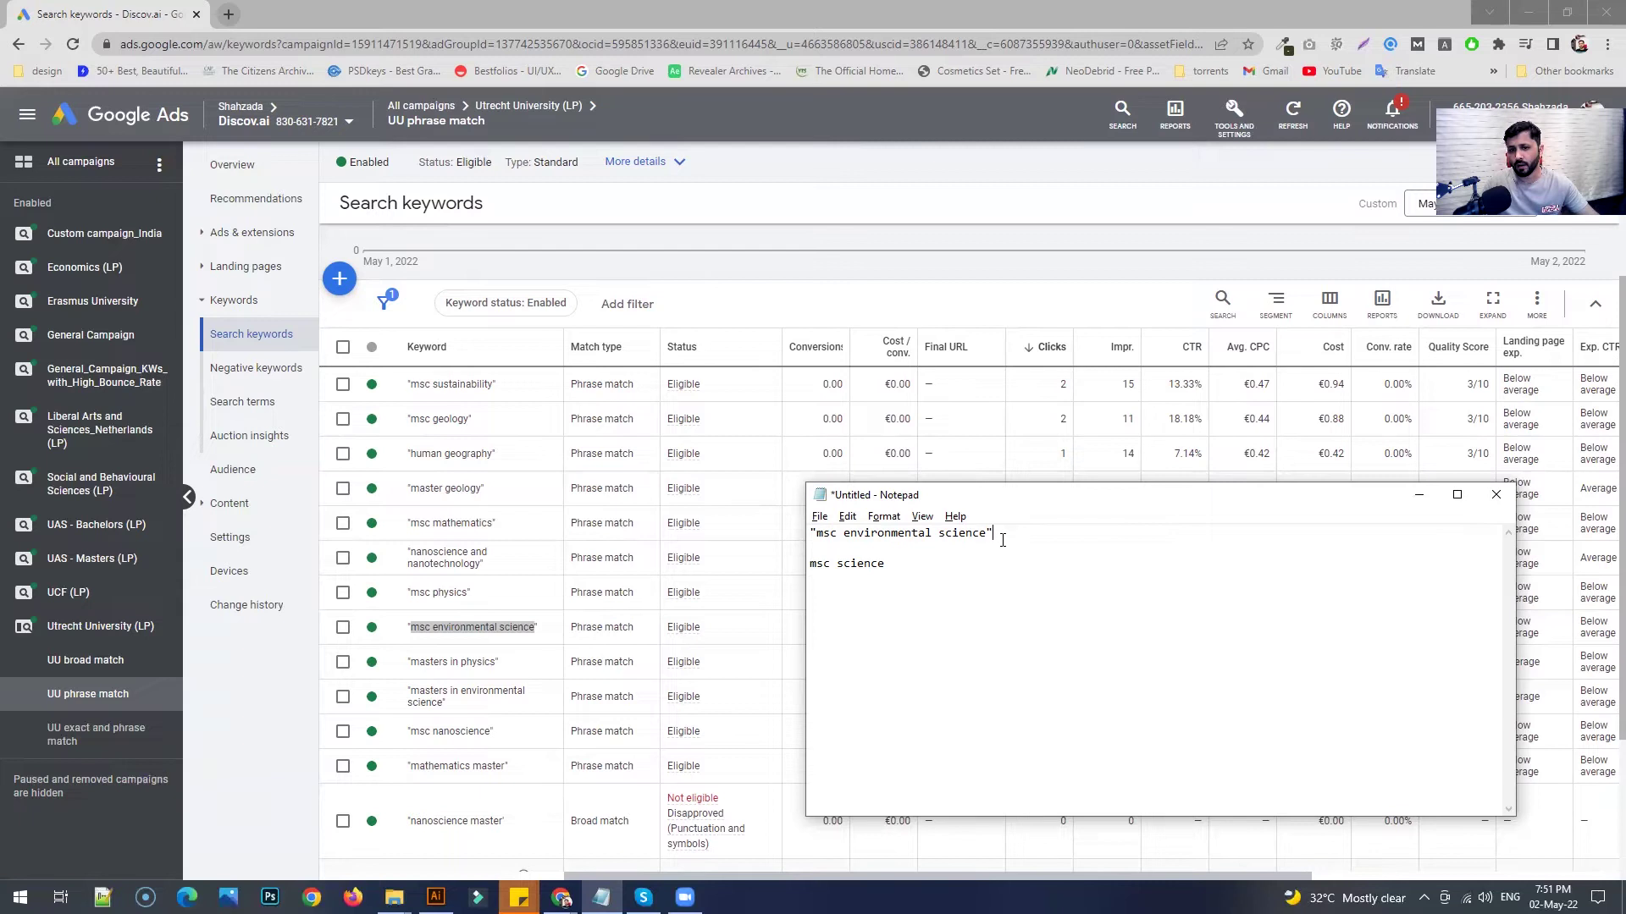
pyautogui.moveTo(988, 533); pyautogui.dragTo(818, 534)
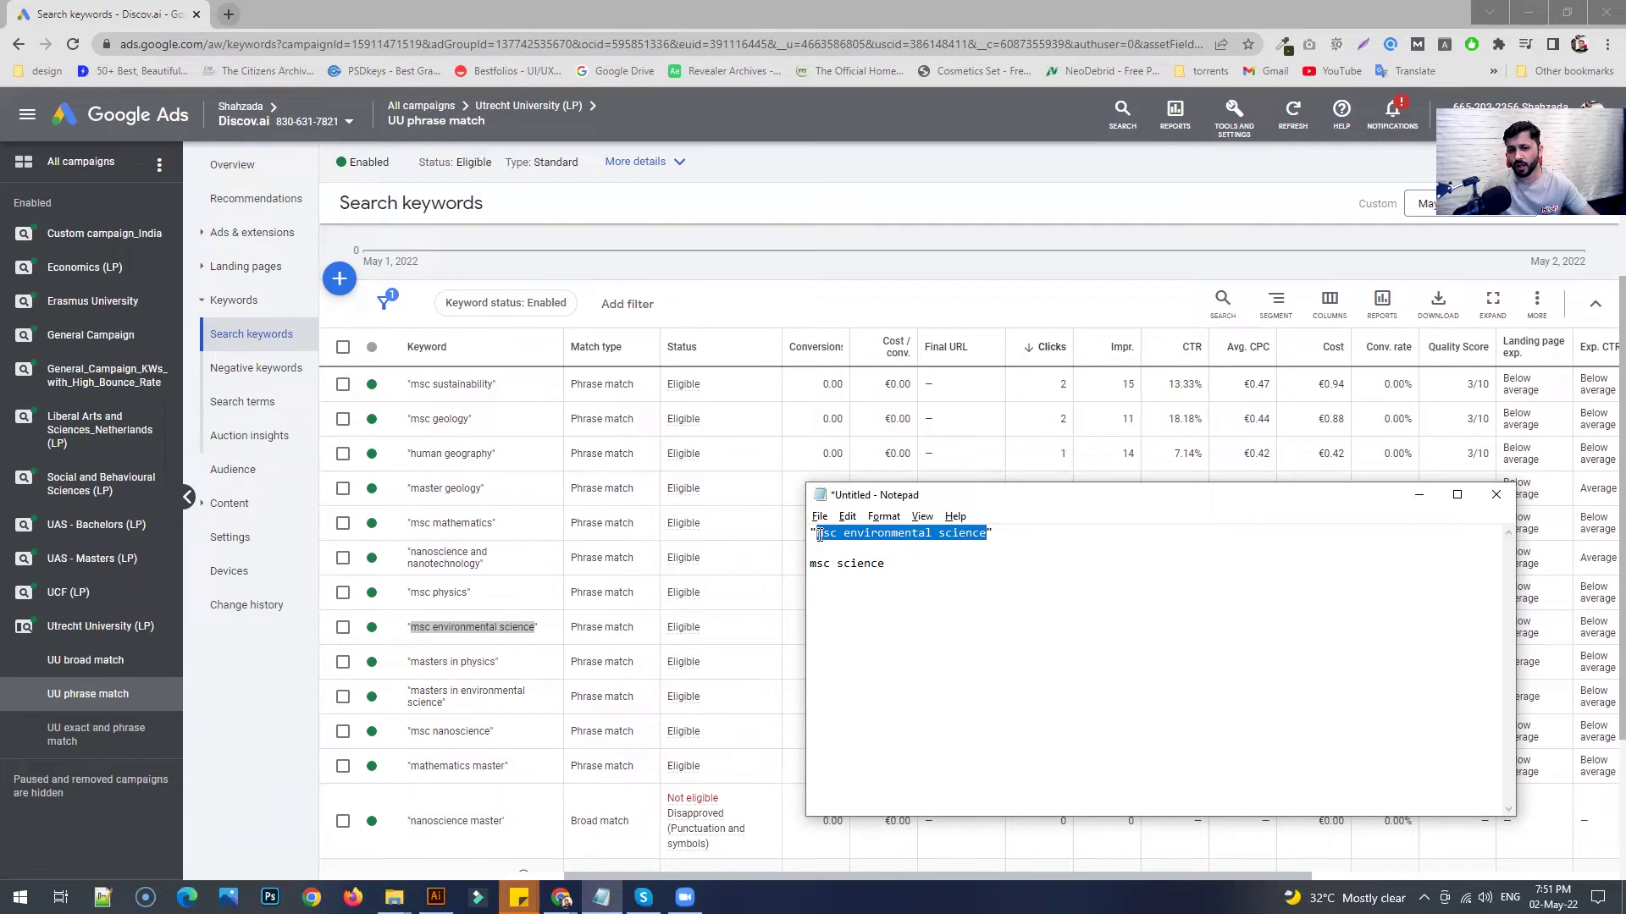
pyautogui.click(1034, 546)
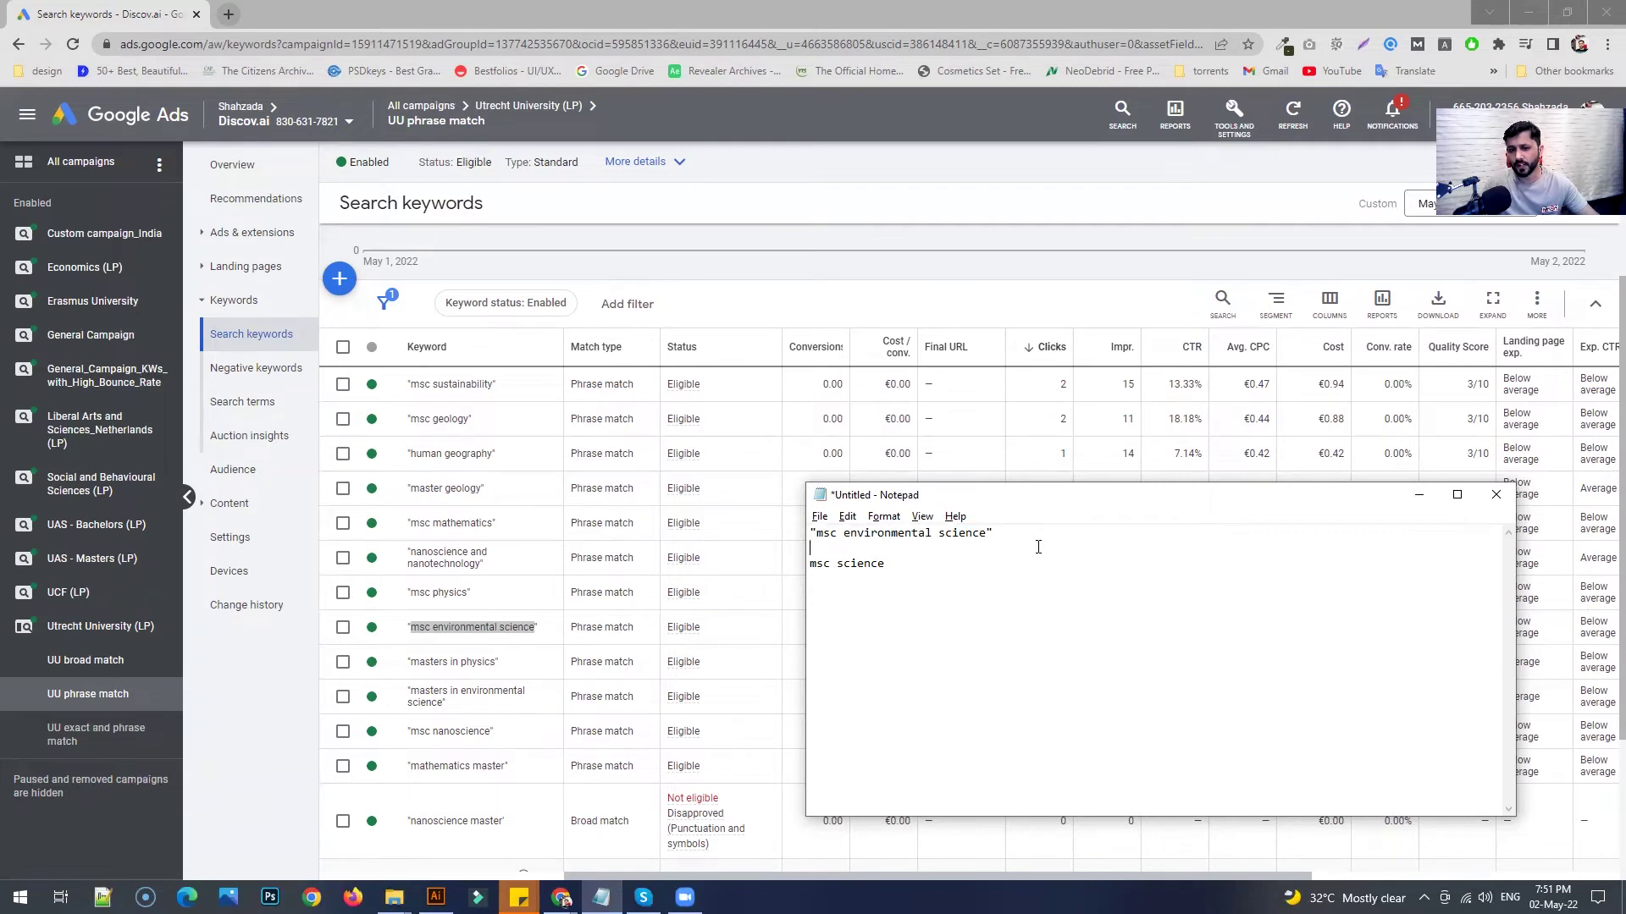
# Step: Try extending the quoted phrase with "university" at its end
pyautogui.click(995, 532)
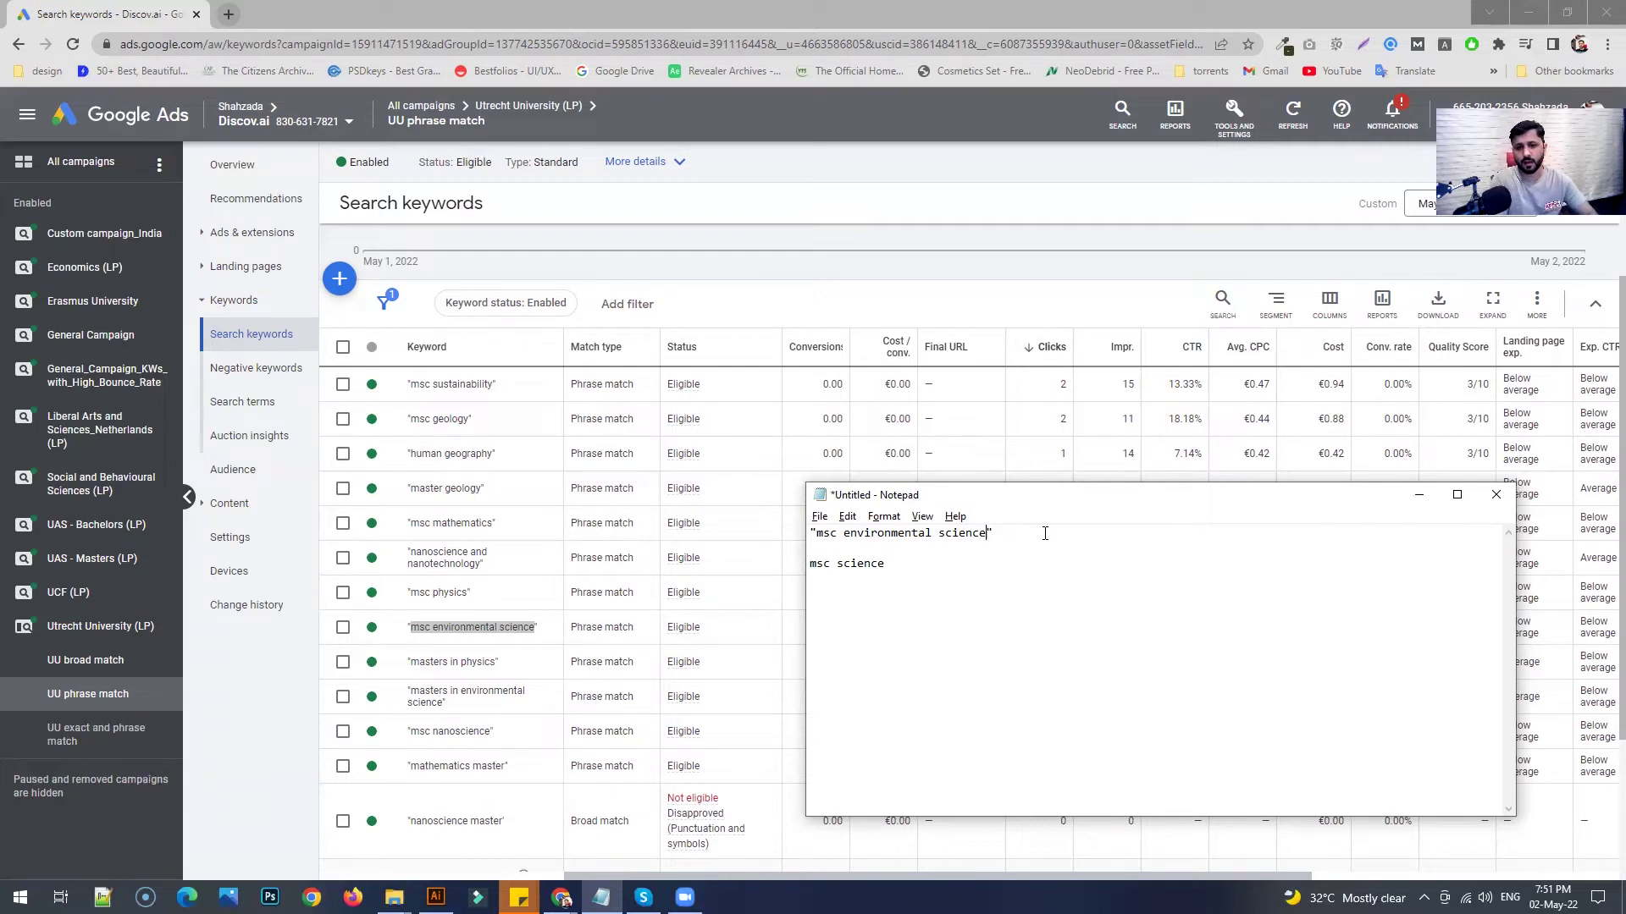
pyautogui.write('university')
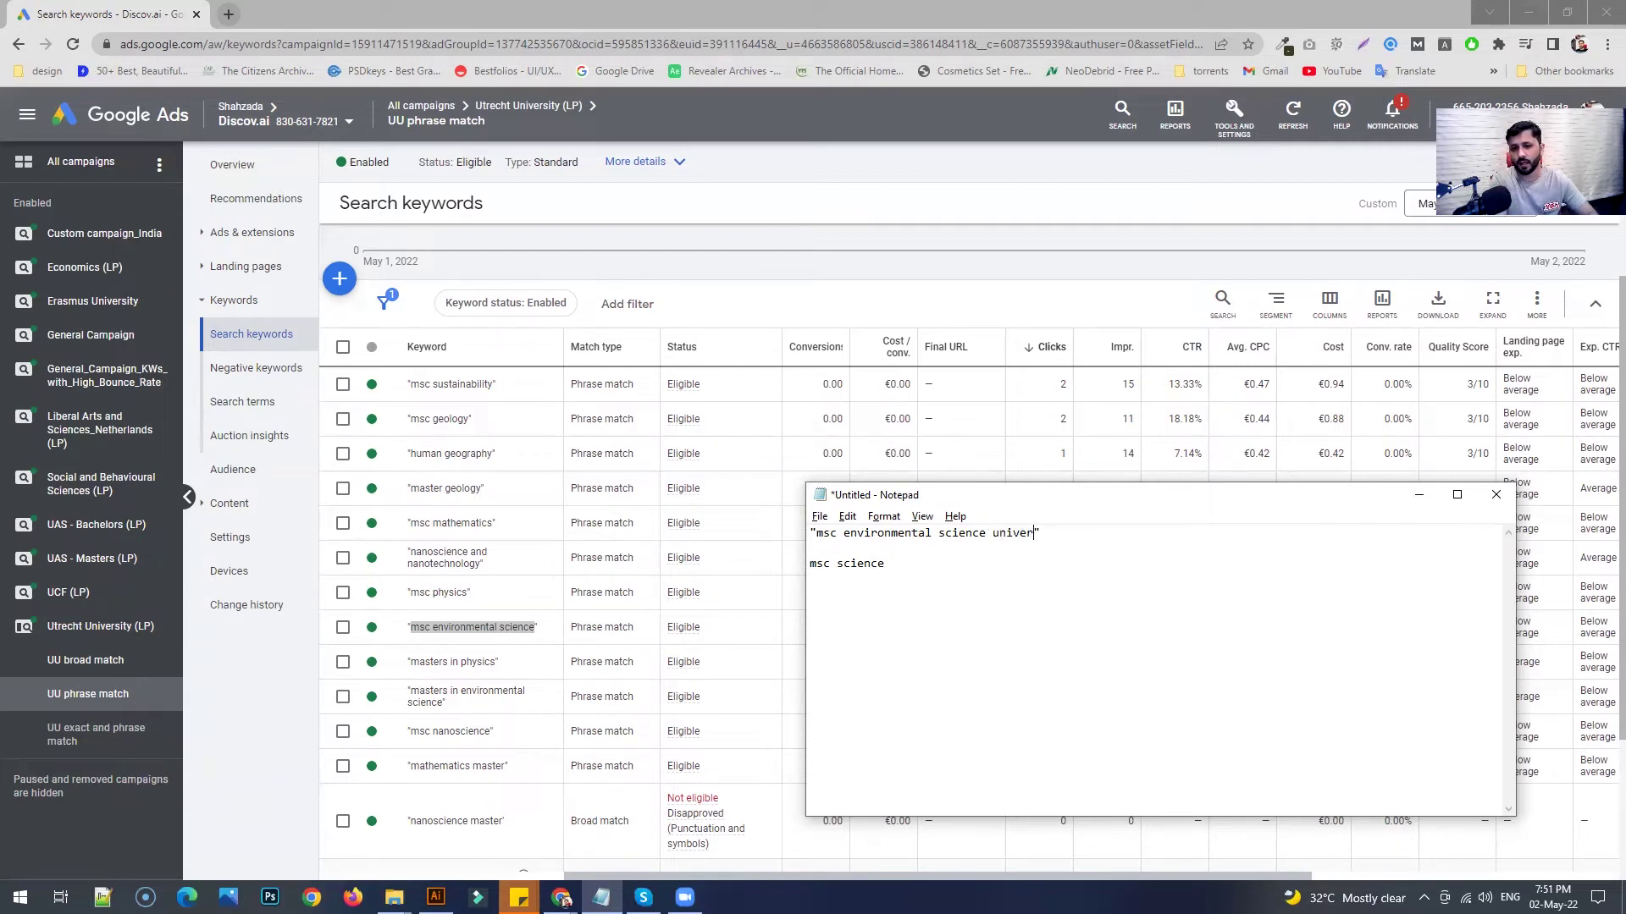
pyautogui.hotkey('ctrl', 'shift', 'Left')
pyautogui.press('BackSpace')
pyautogui.press('BackSpace')
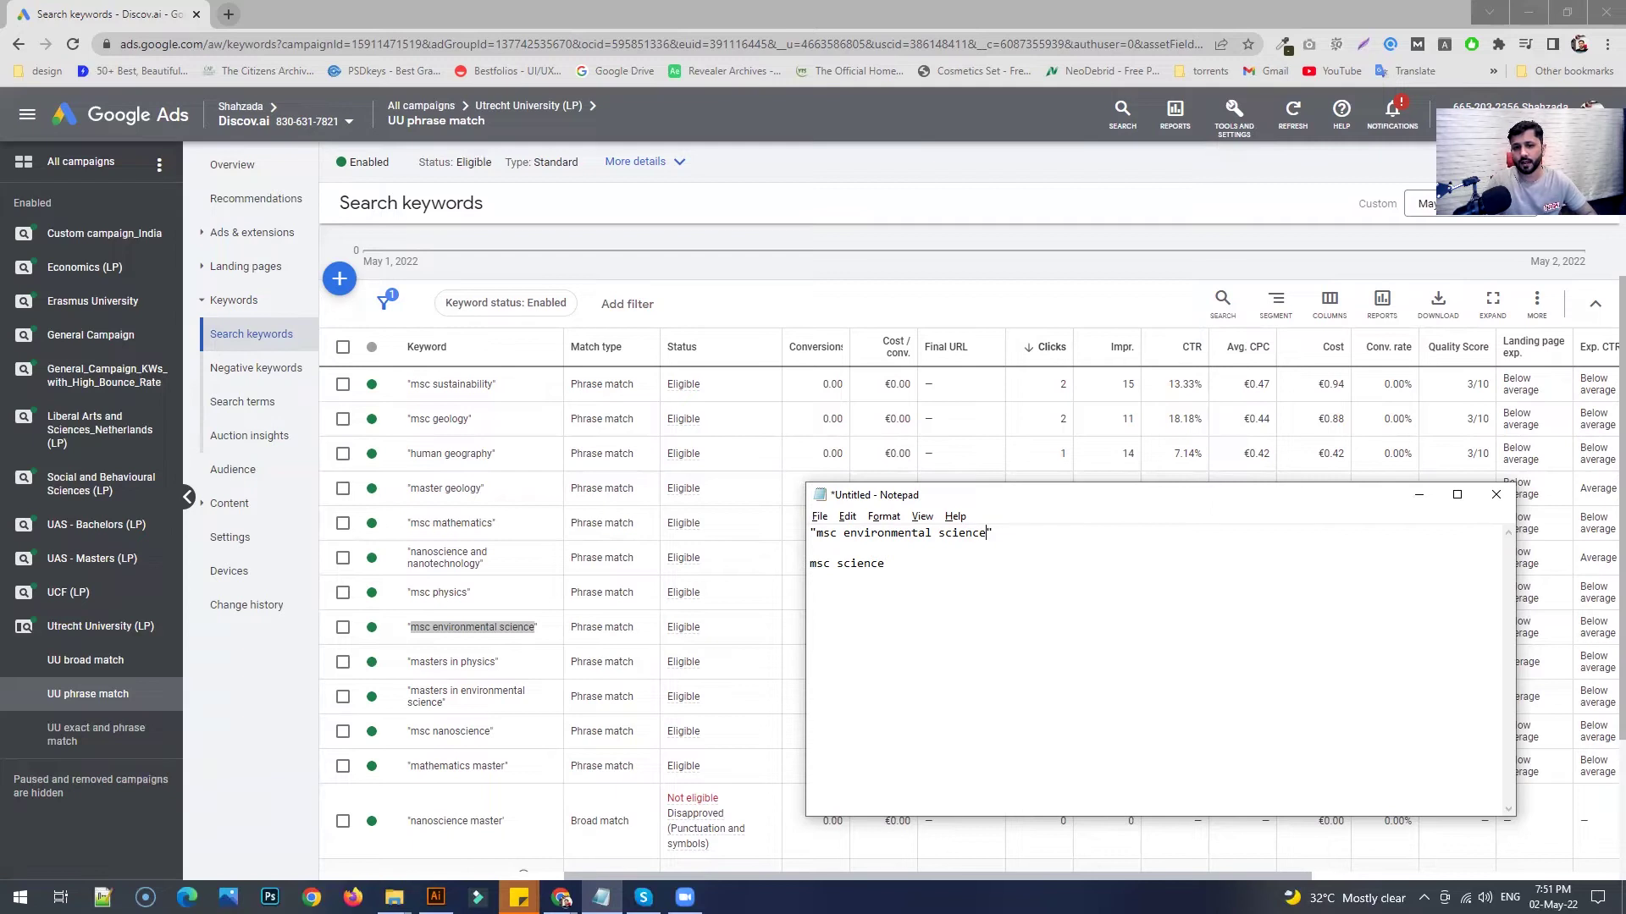
# Step: Insert "best" before msc inside the quotation marks of the phrase
pyautogui.write('best ')
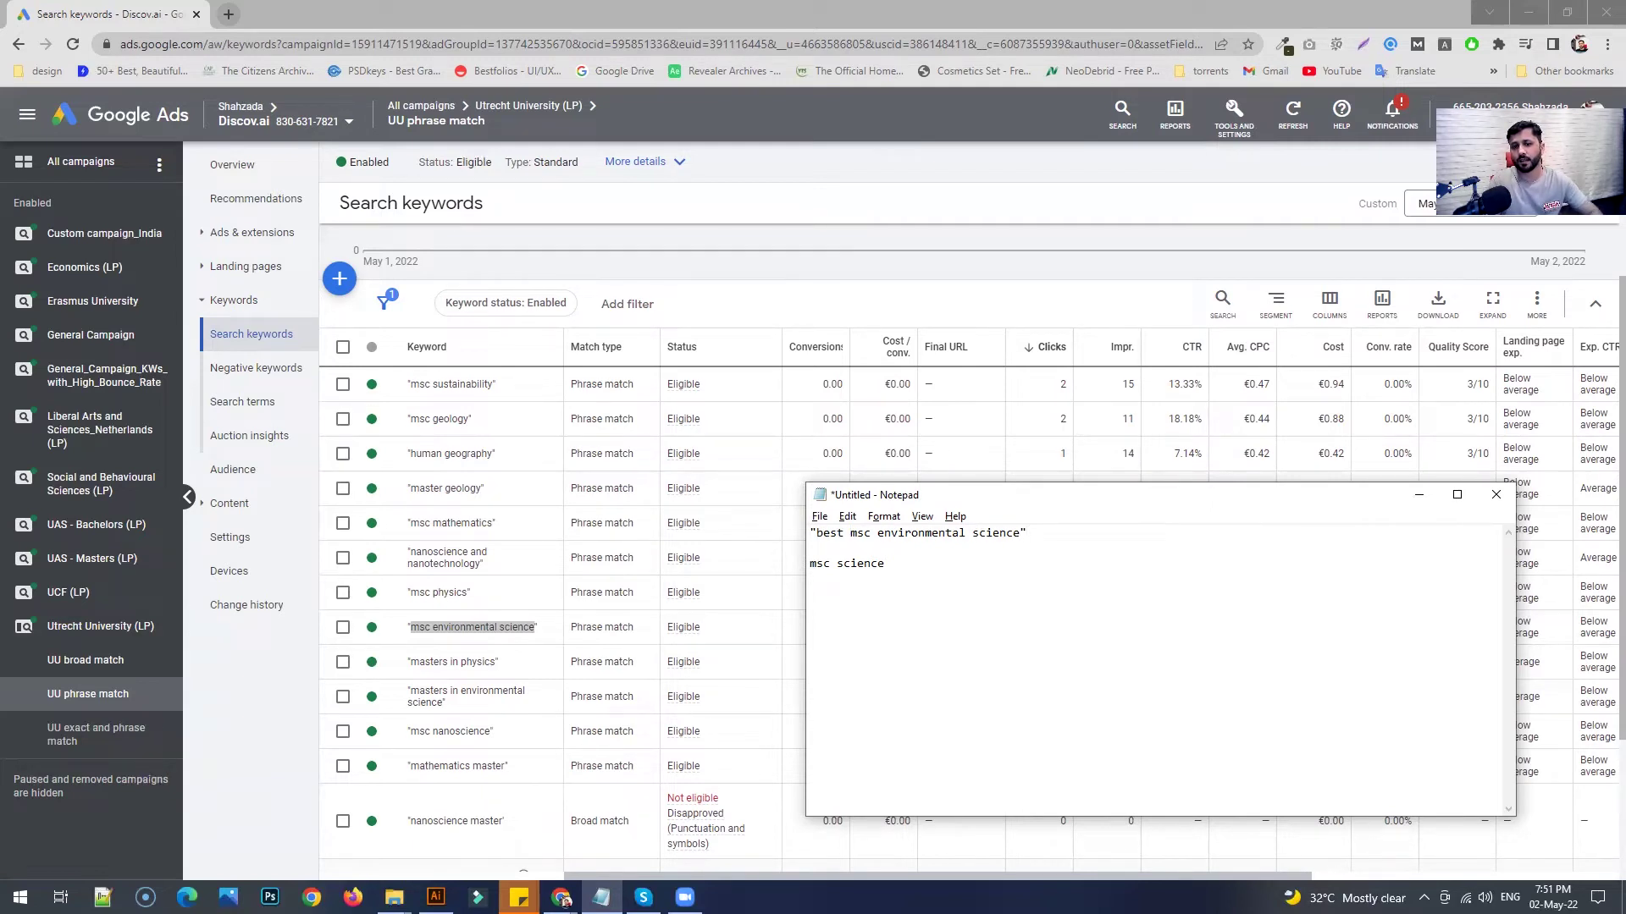
# Step: Try adding another word after science inside the quotation marks
pyautogui.write(' prog')
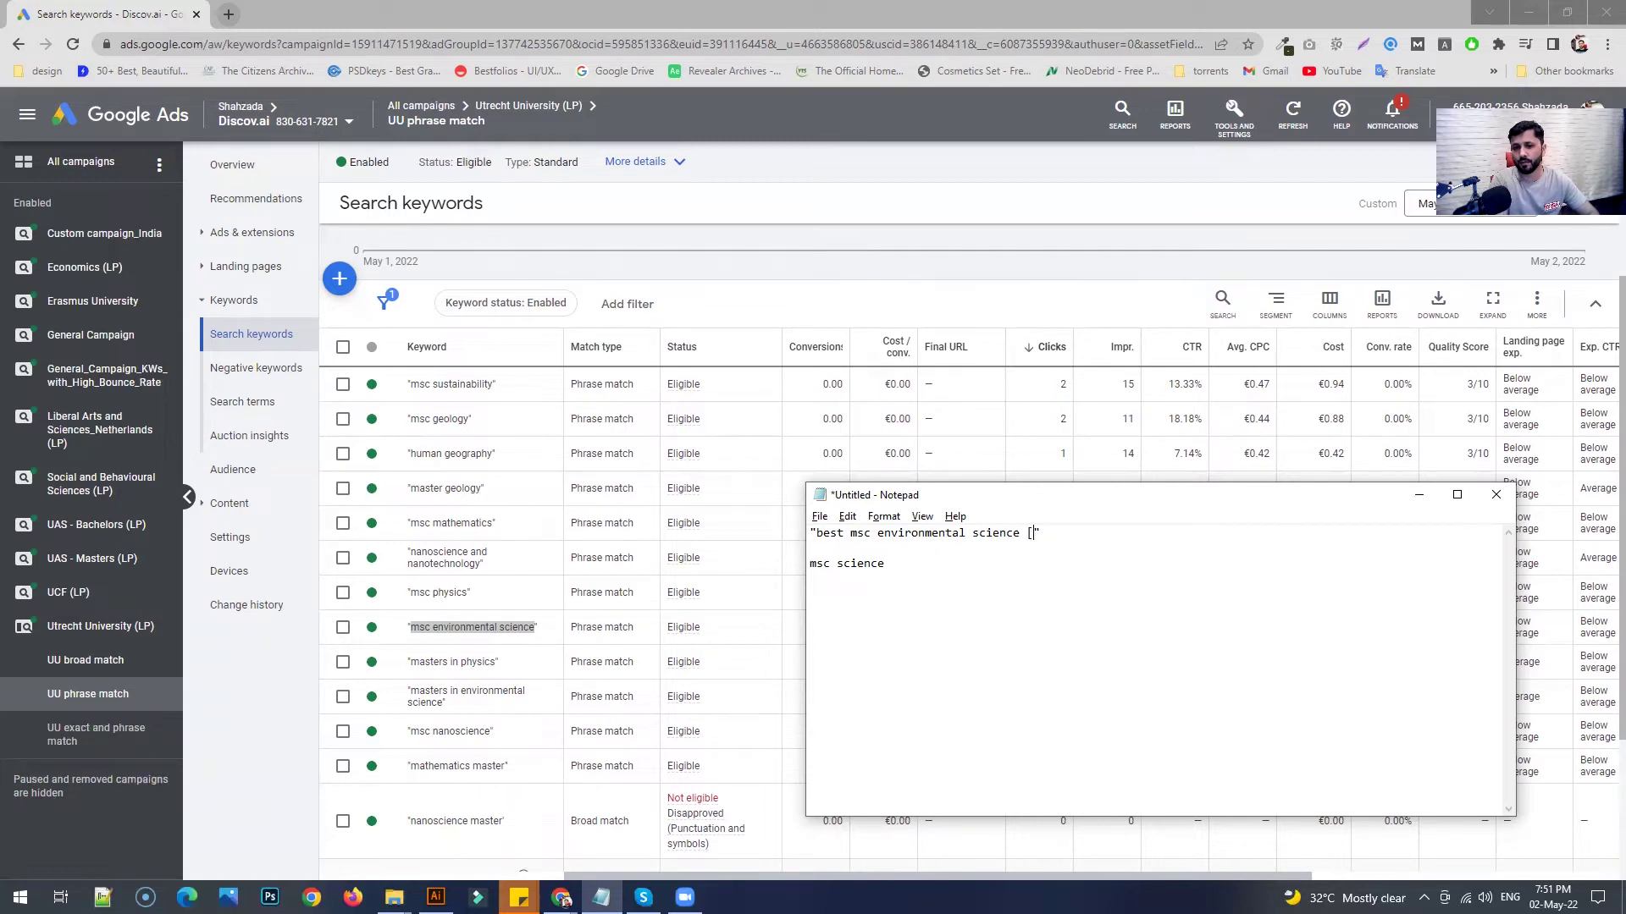
pyautogui.press('BackSpace')
pyautogui.press('BackSpace')
pyautogui.press('BackSpace')
pyautogui.press('BackSpace')
pyautogui.press('BackSpace')
# Step: Remove "best" from the quoted phrase and highlight the msc environmental science wording between the quotation marks
pyautogui.hotkey('ctrl', 'shift', 'Left')
pyautogui.hotkey('shift', 'Right')
pyautogui.press('BackSpace')
pyautogui.hotkey('ctrl', 'shift', 'Right')
pyautogui.hotkey('ctrl', 'shift', 'Right')
pyautogui.hotkey('ctrl', 'shift', 'Right')
pyautogui.hotkey('shift', 'Left')
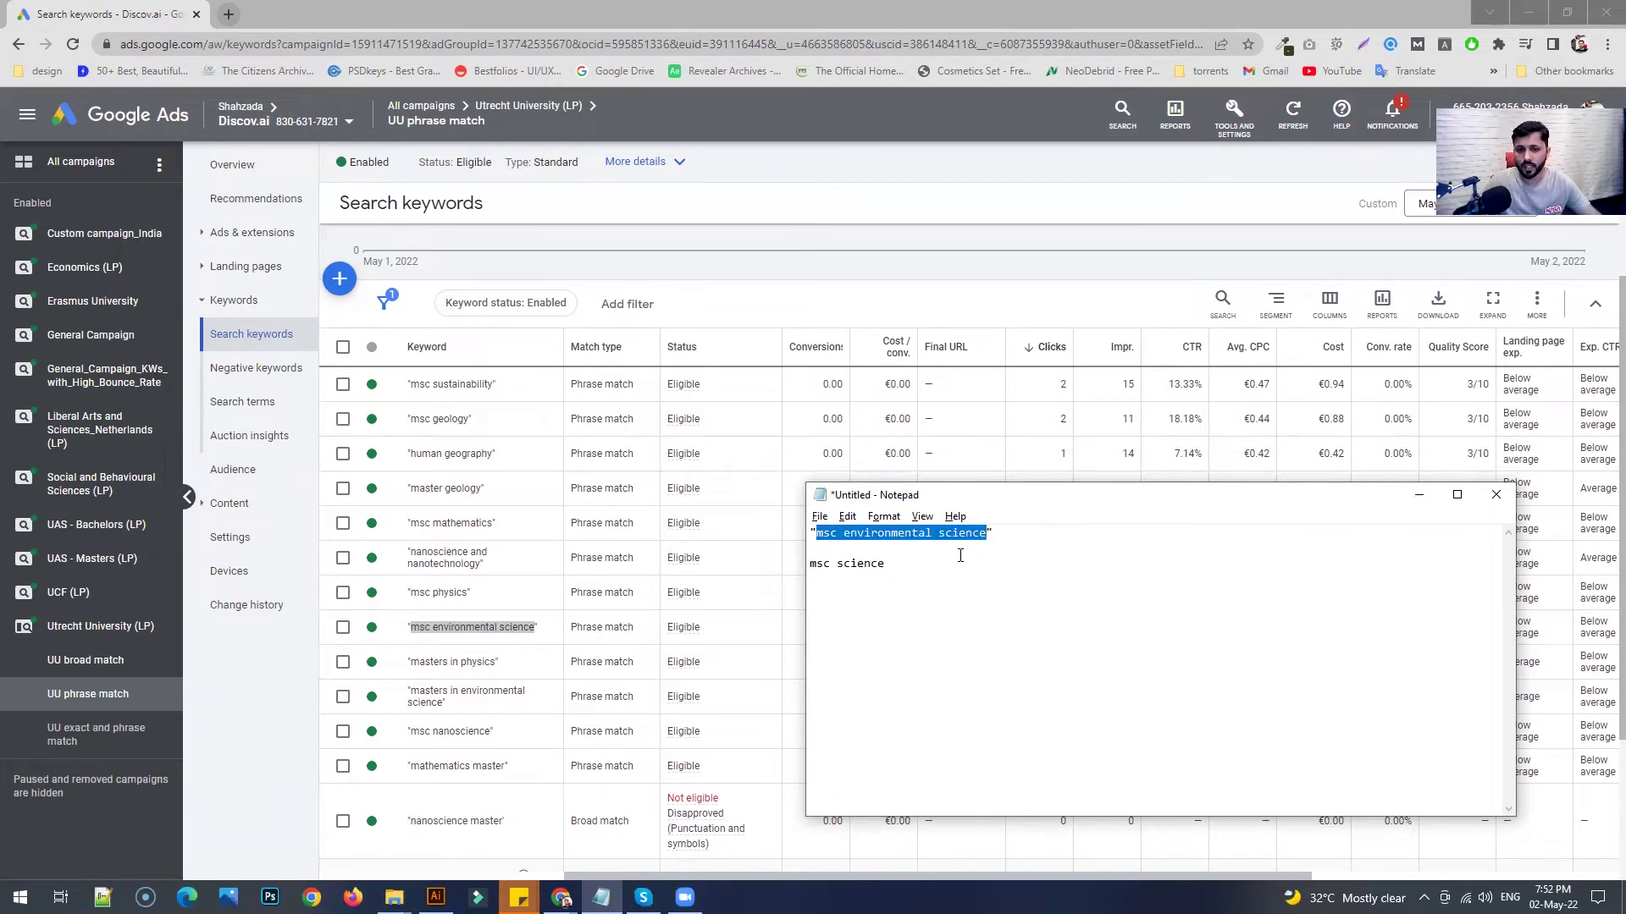
# Step: Highlight msc environmental within the quoted phrase and the complete quoted line to examine the phrase match wording
pyautogui.click(987, 533)
pyautogui.moveTo(988, 532); pyautogui.dragTo(932, 531)
pyautogui.click(818, 532)
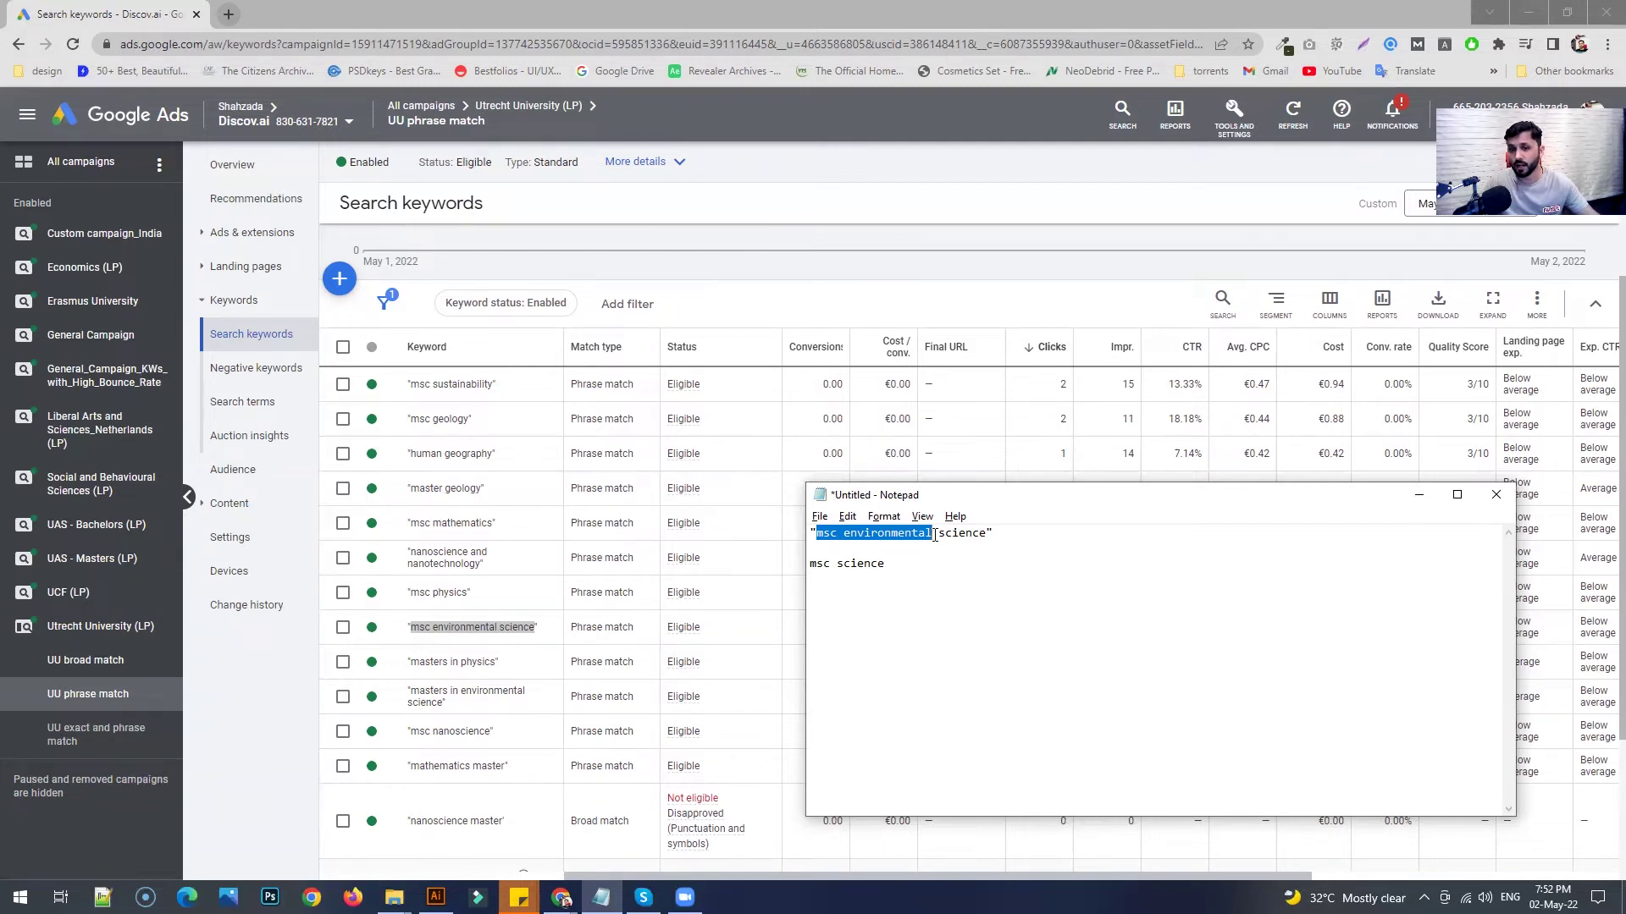
pyautogui.click(1023, 531)
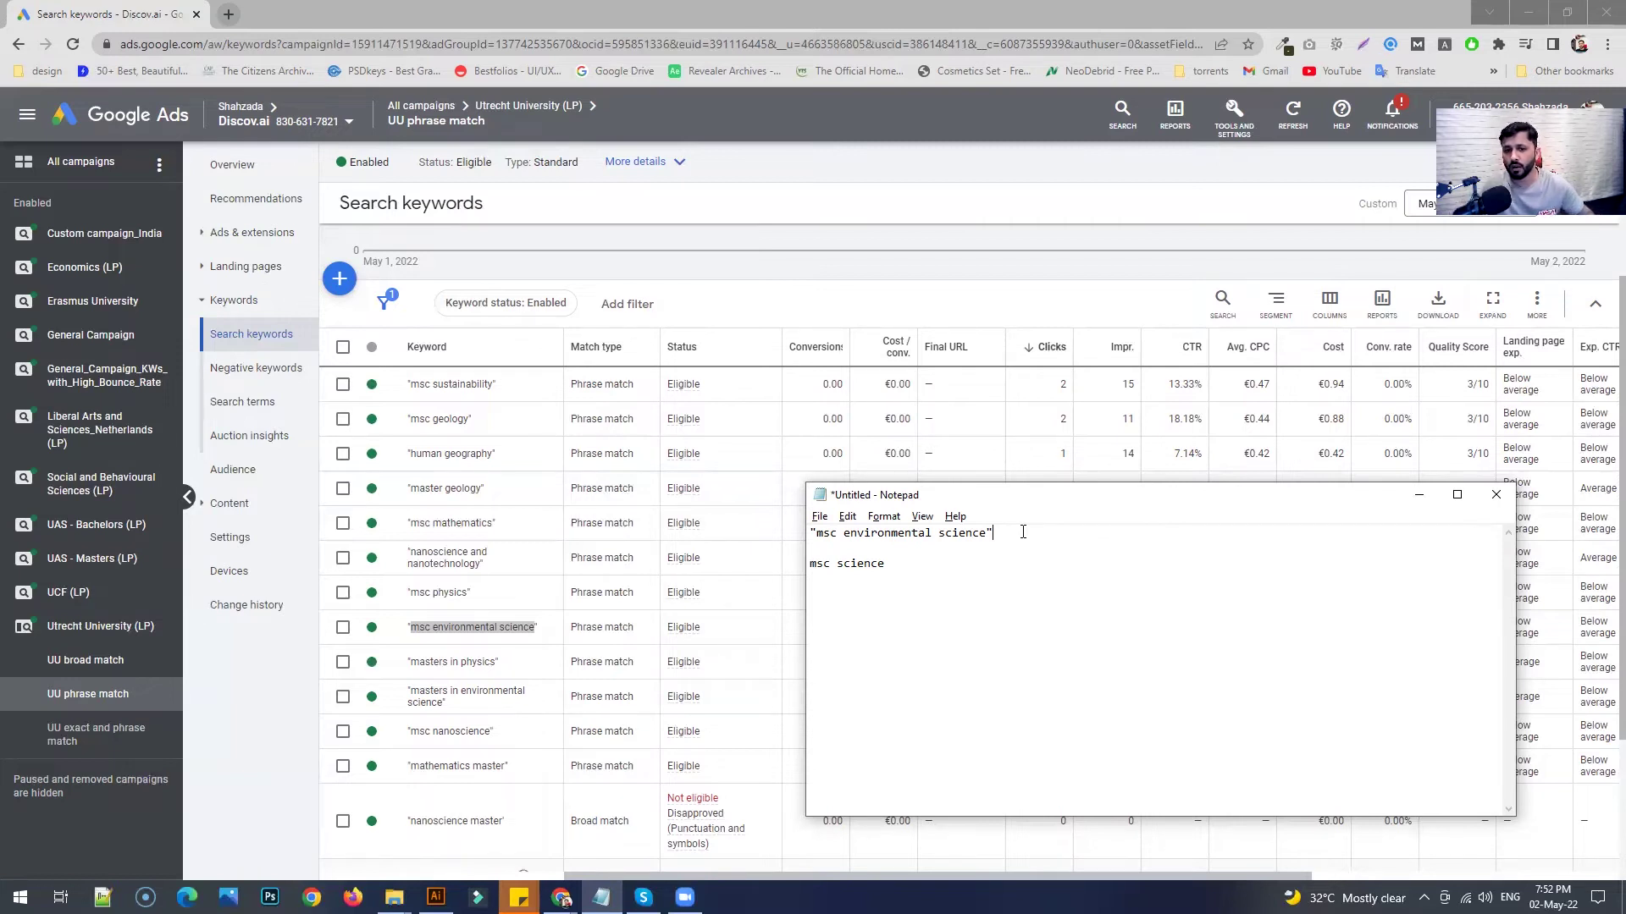
pyautogui.hotkey('shift', 'Home')
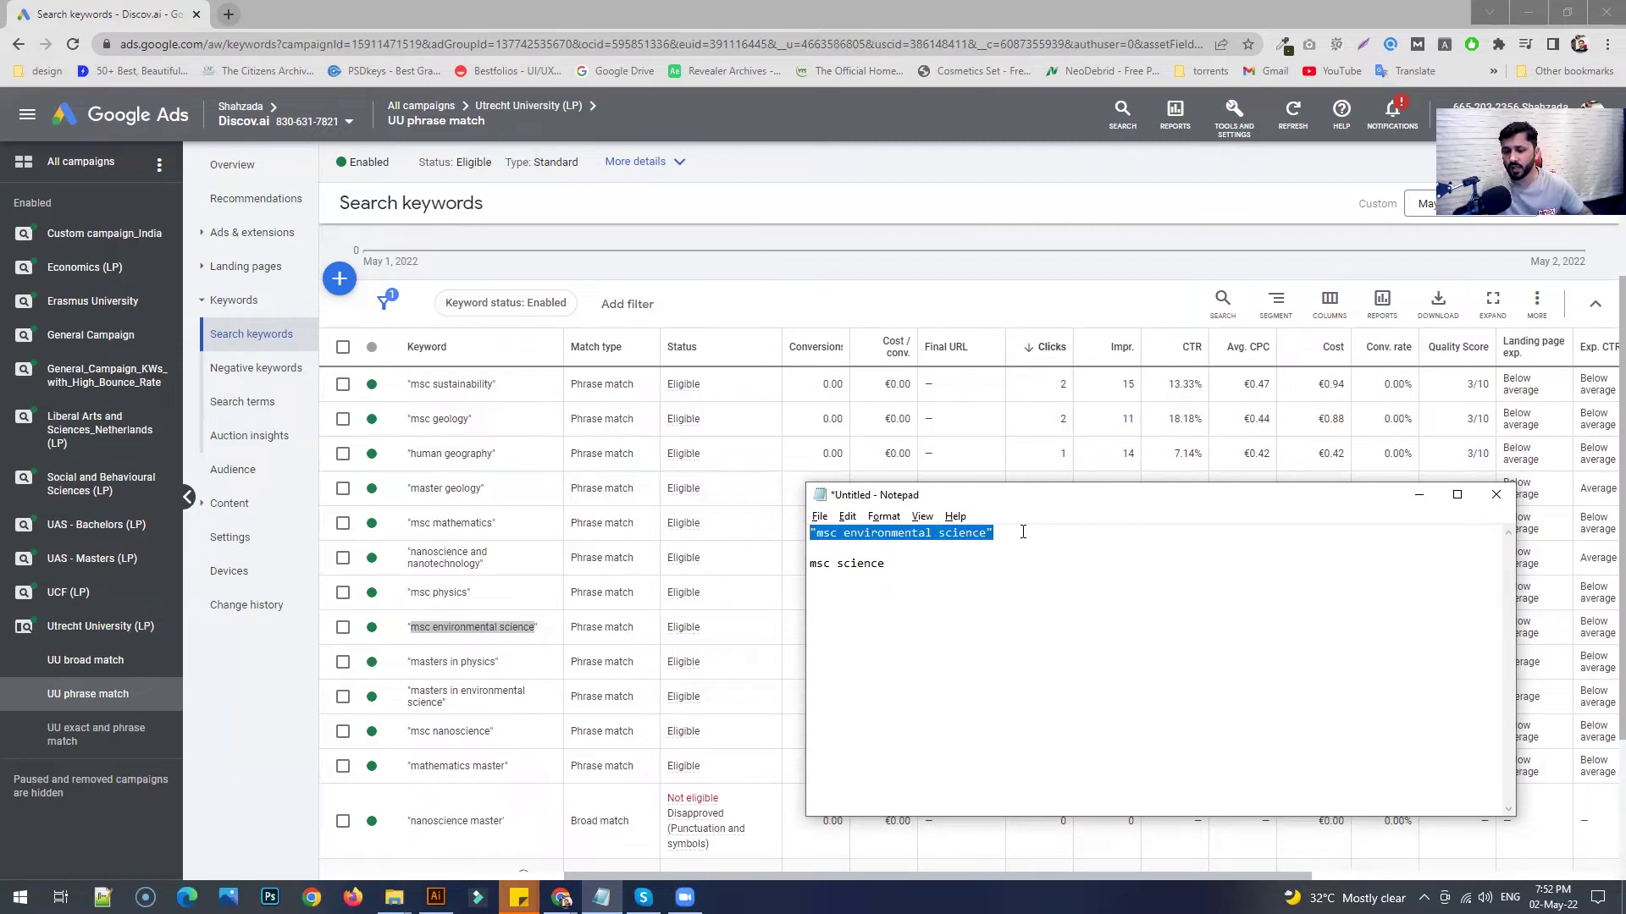
# Step: Highlight the unquoted msc science line to compare it with the quoted phrase
pyautogui.press('Down')
pyautogui.press('Down')
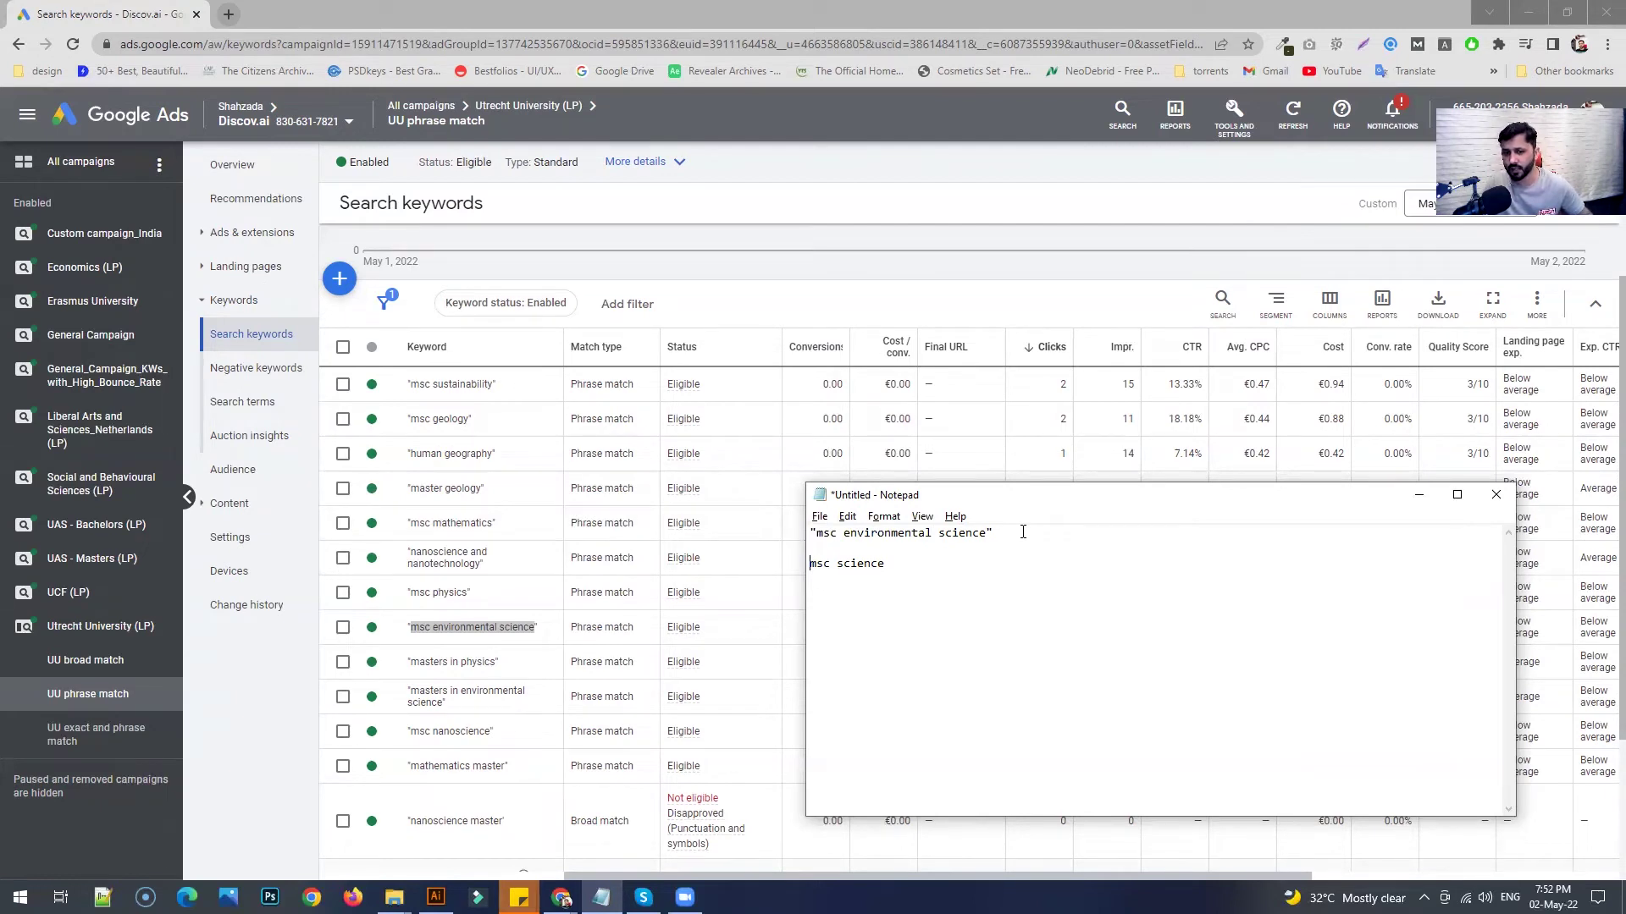
pyautogui.hotkey('ctrl', 'shift', 'Right')
pyautogui.hotkey('ctrl', 'shift', 'Right')
pyautogui.press('Left')
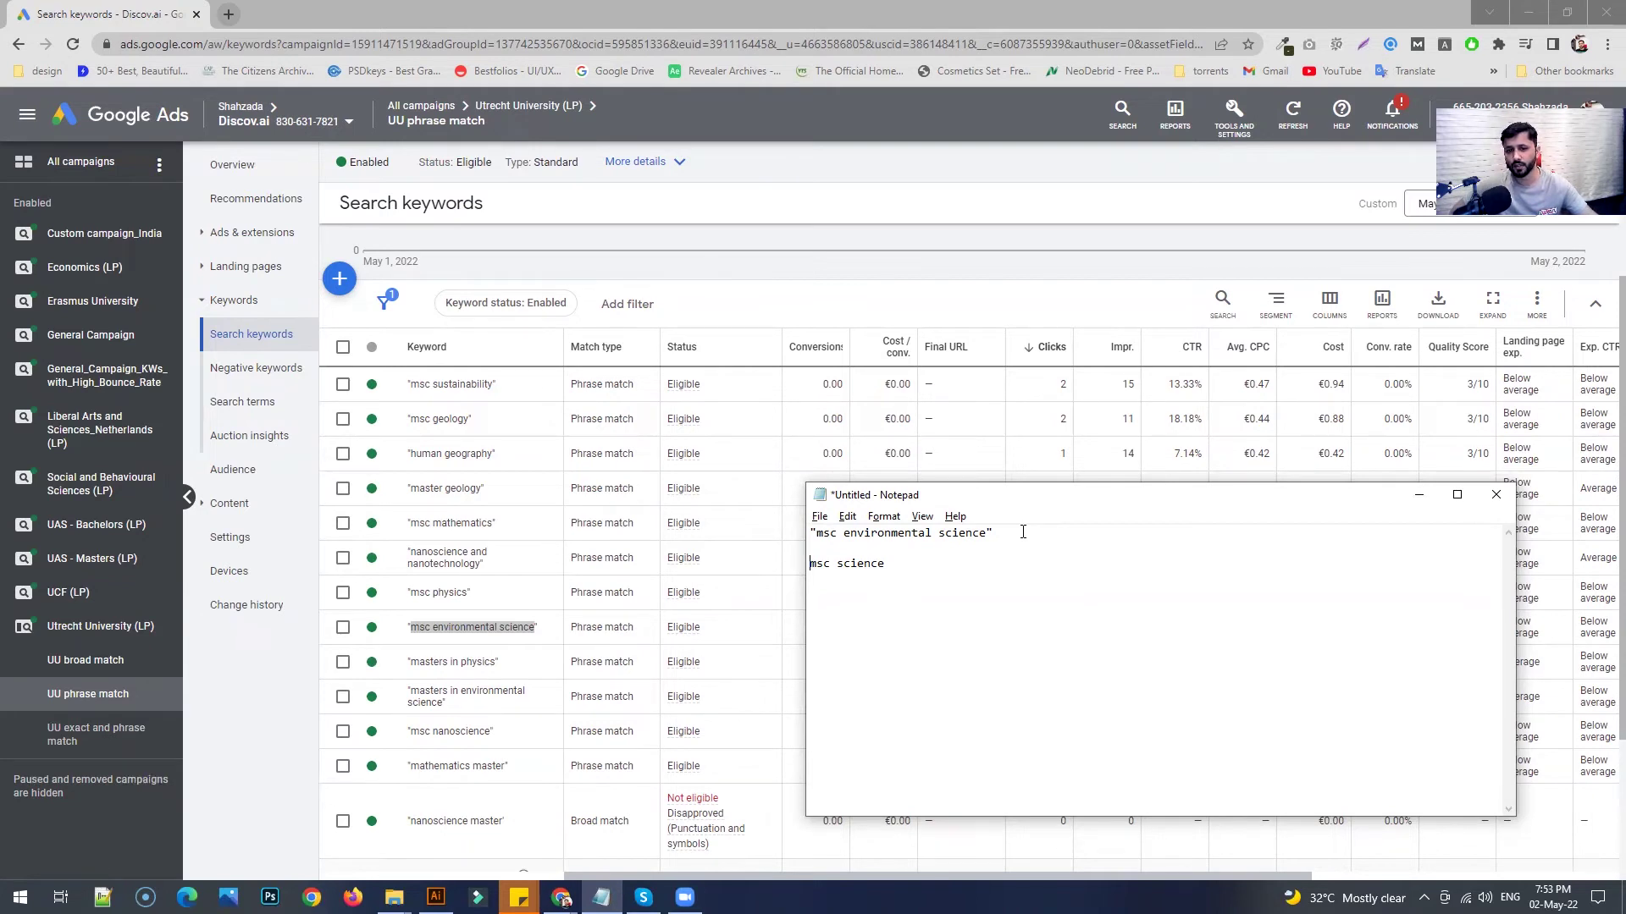
pyautogui.hotkey('shift', 'End')
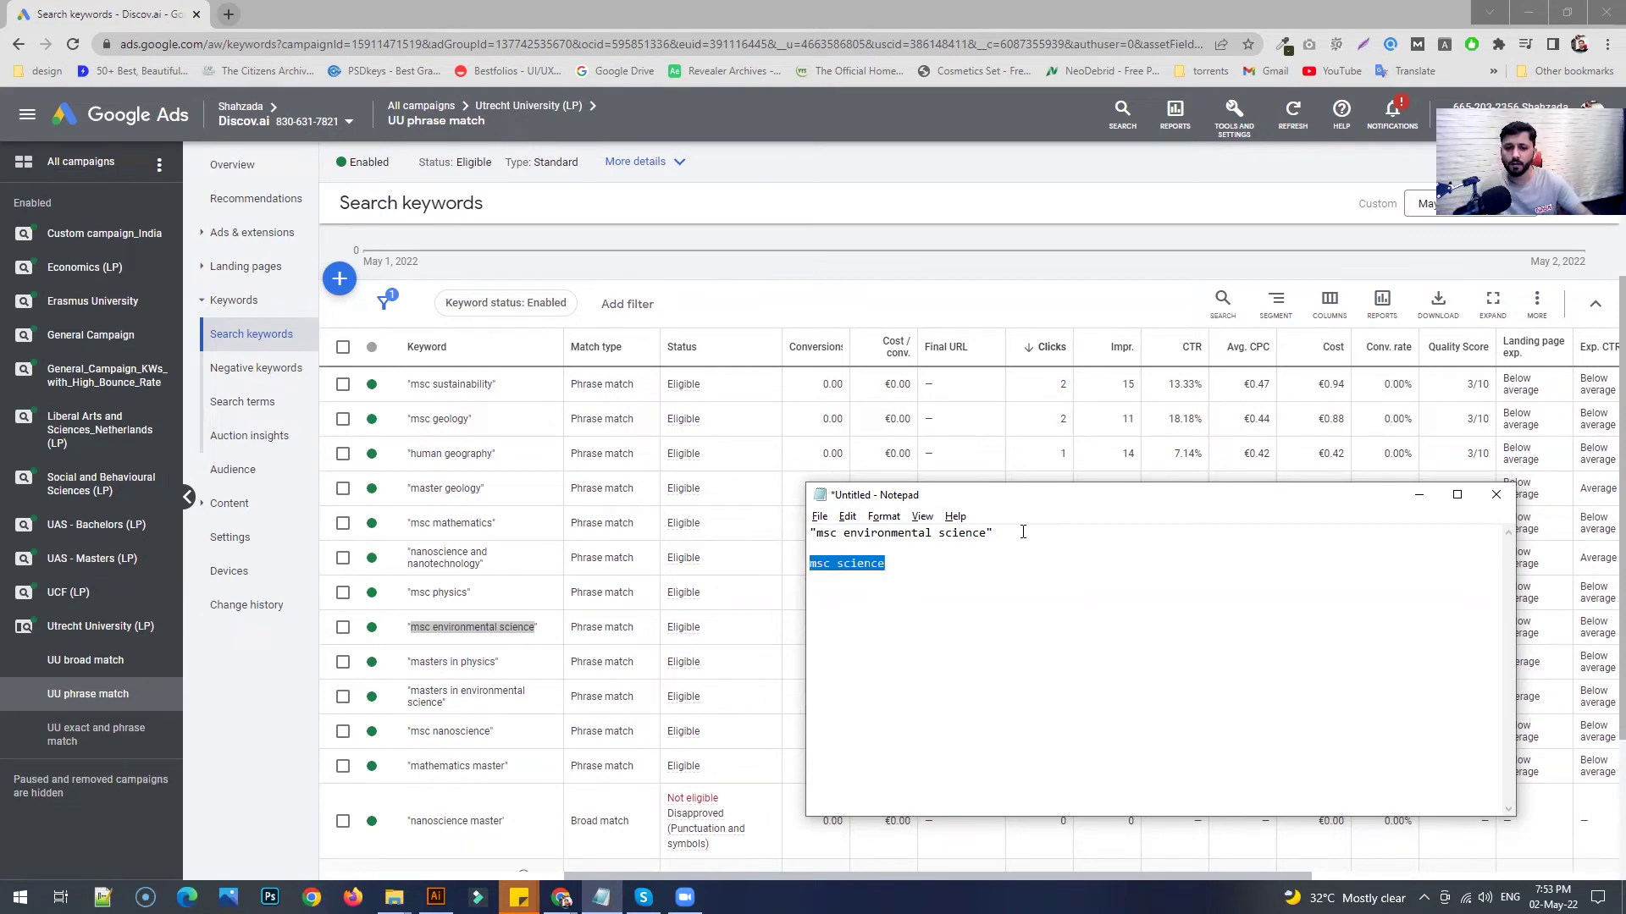
pyautogui.click(937, 559)
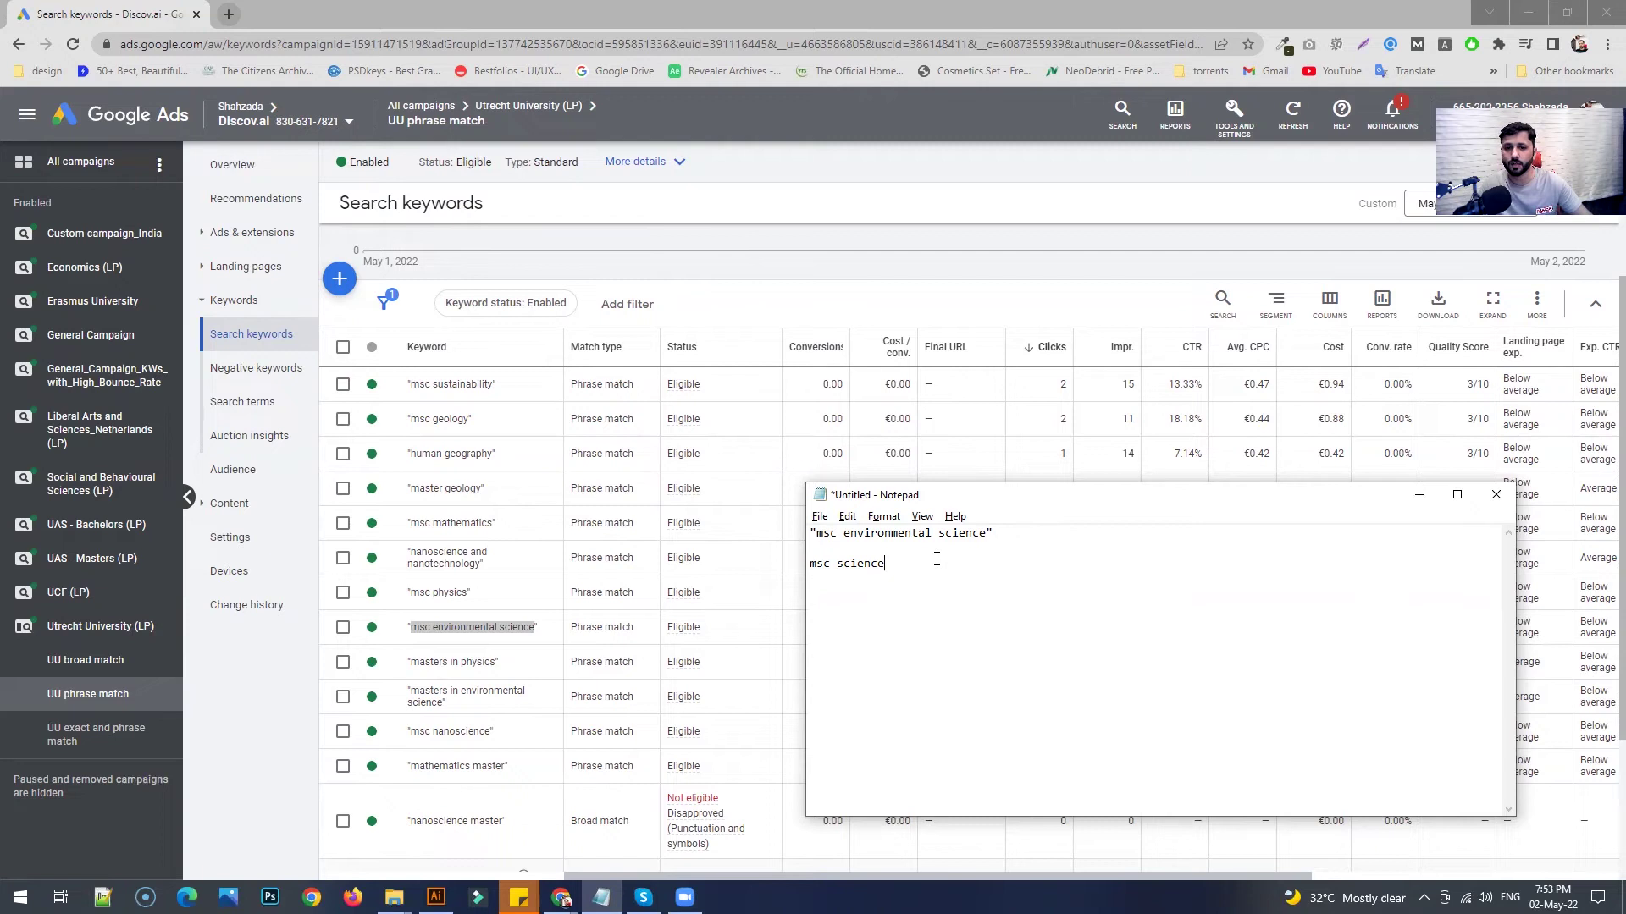
# Step: Switch to Google Ads and display the ad groups of the Utrecht University (LP) campaign
pyautogui.hotkey('alt', 'Tab')
pyautogui.press('capslock')
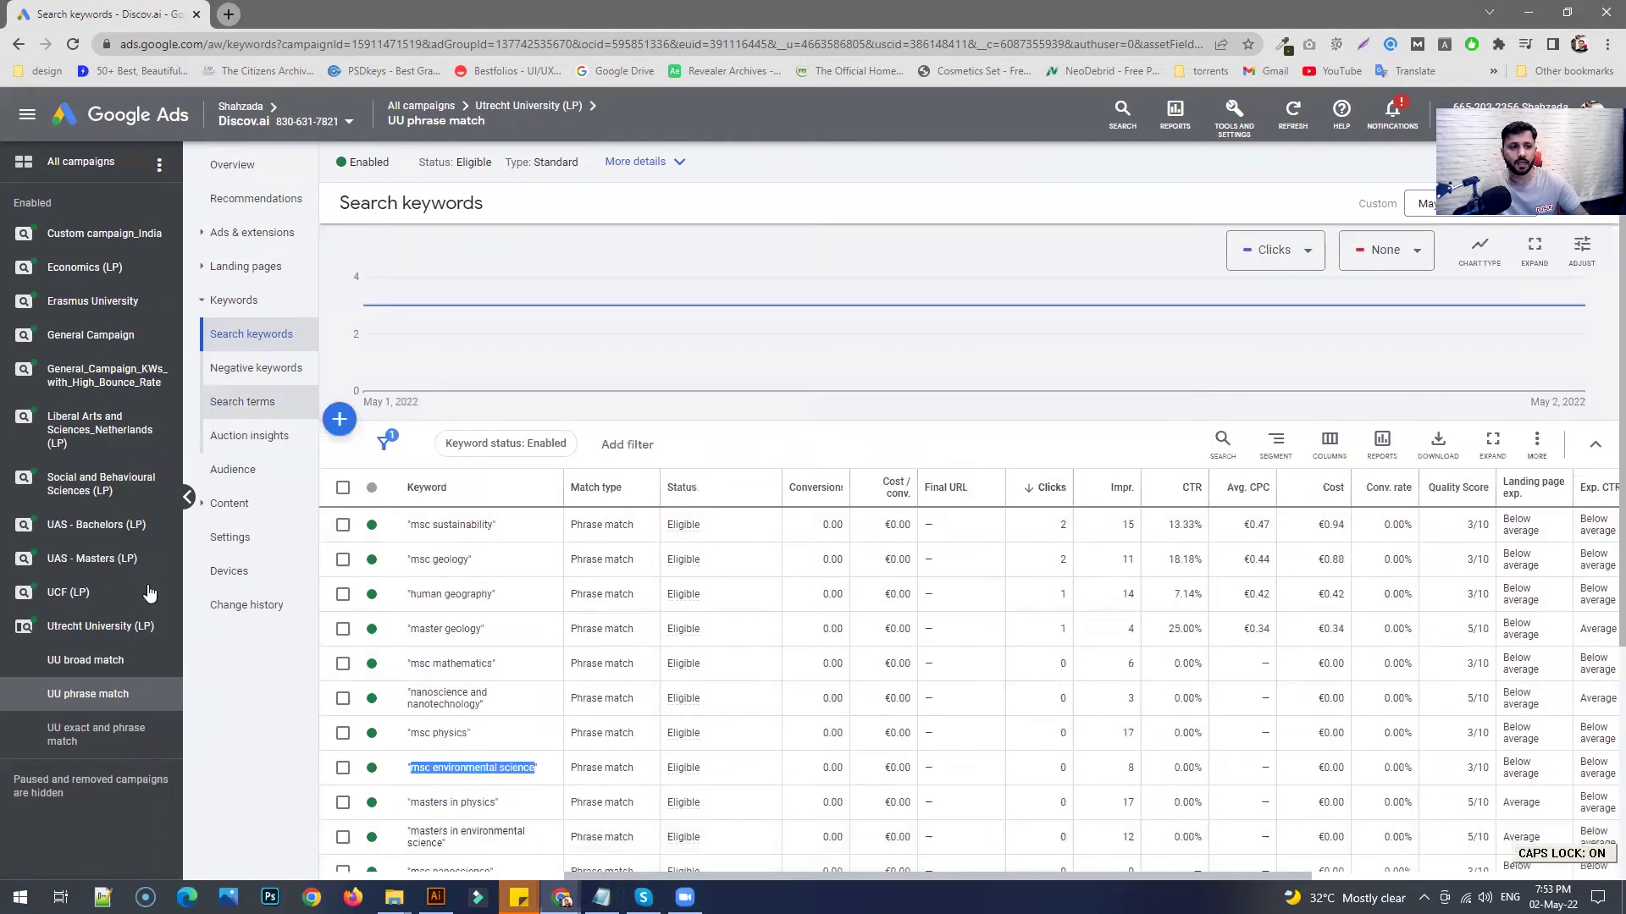
pyautogui.click(123, 626)
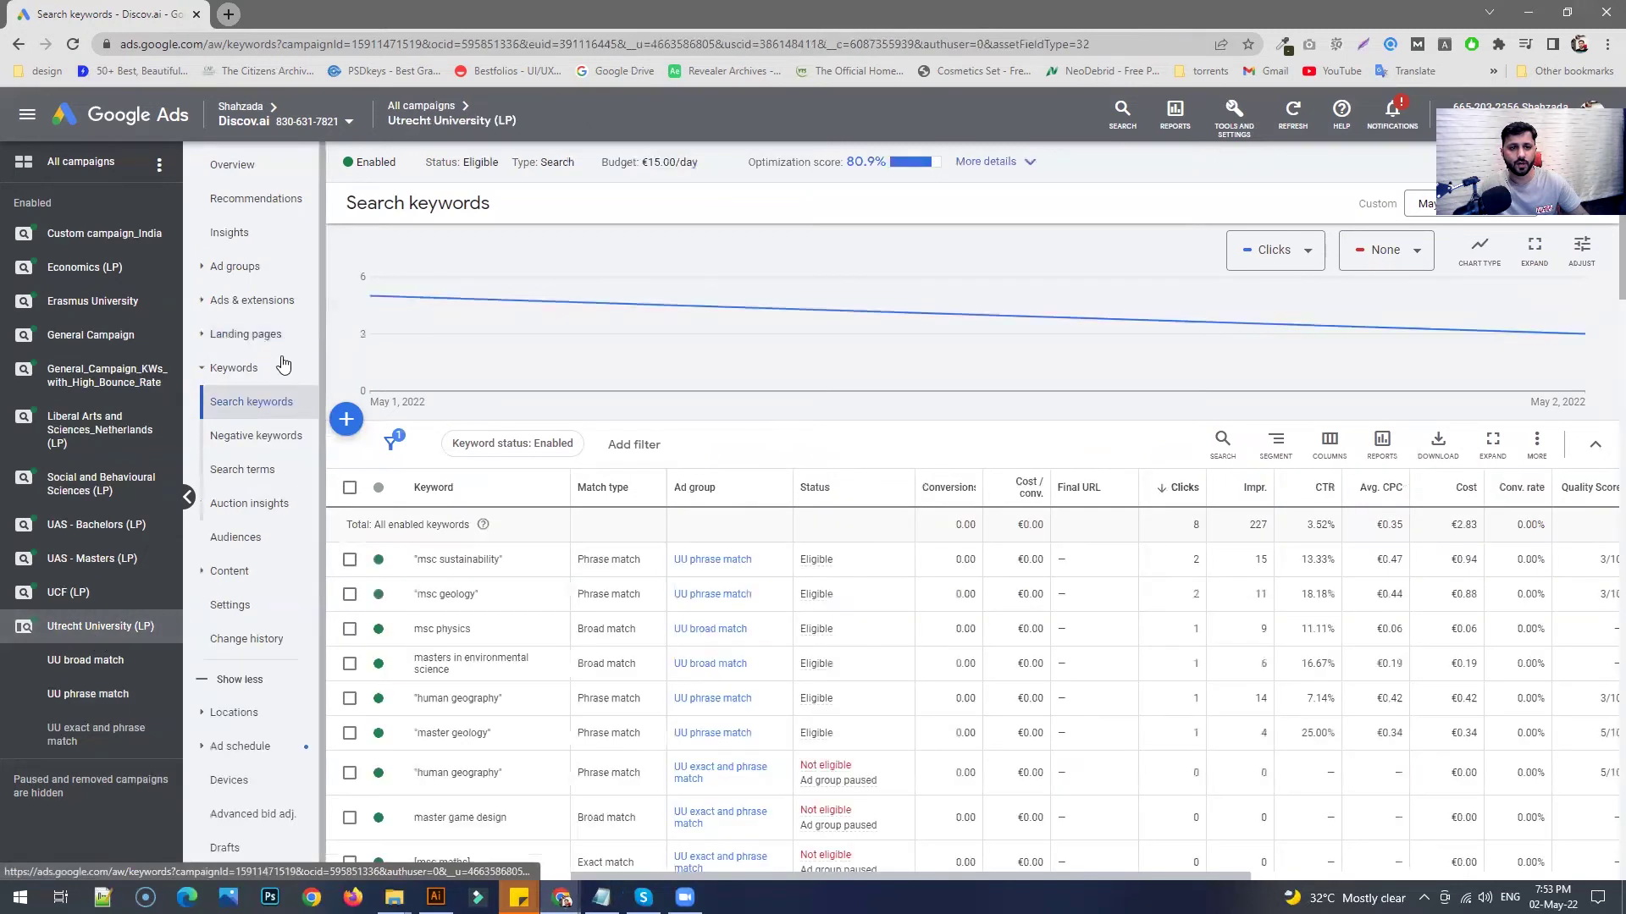
pyautogui.click(245, 266)
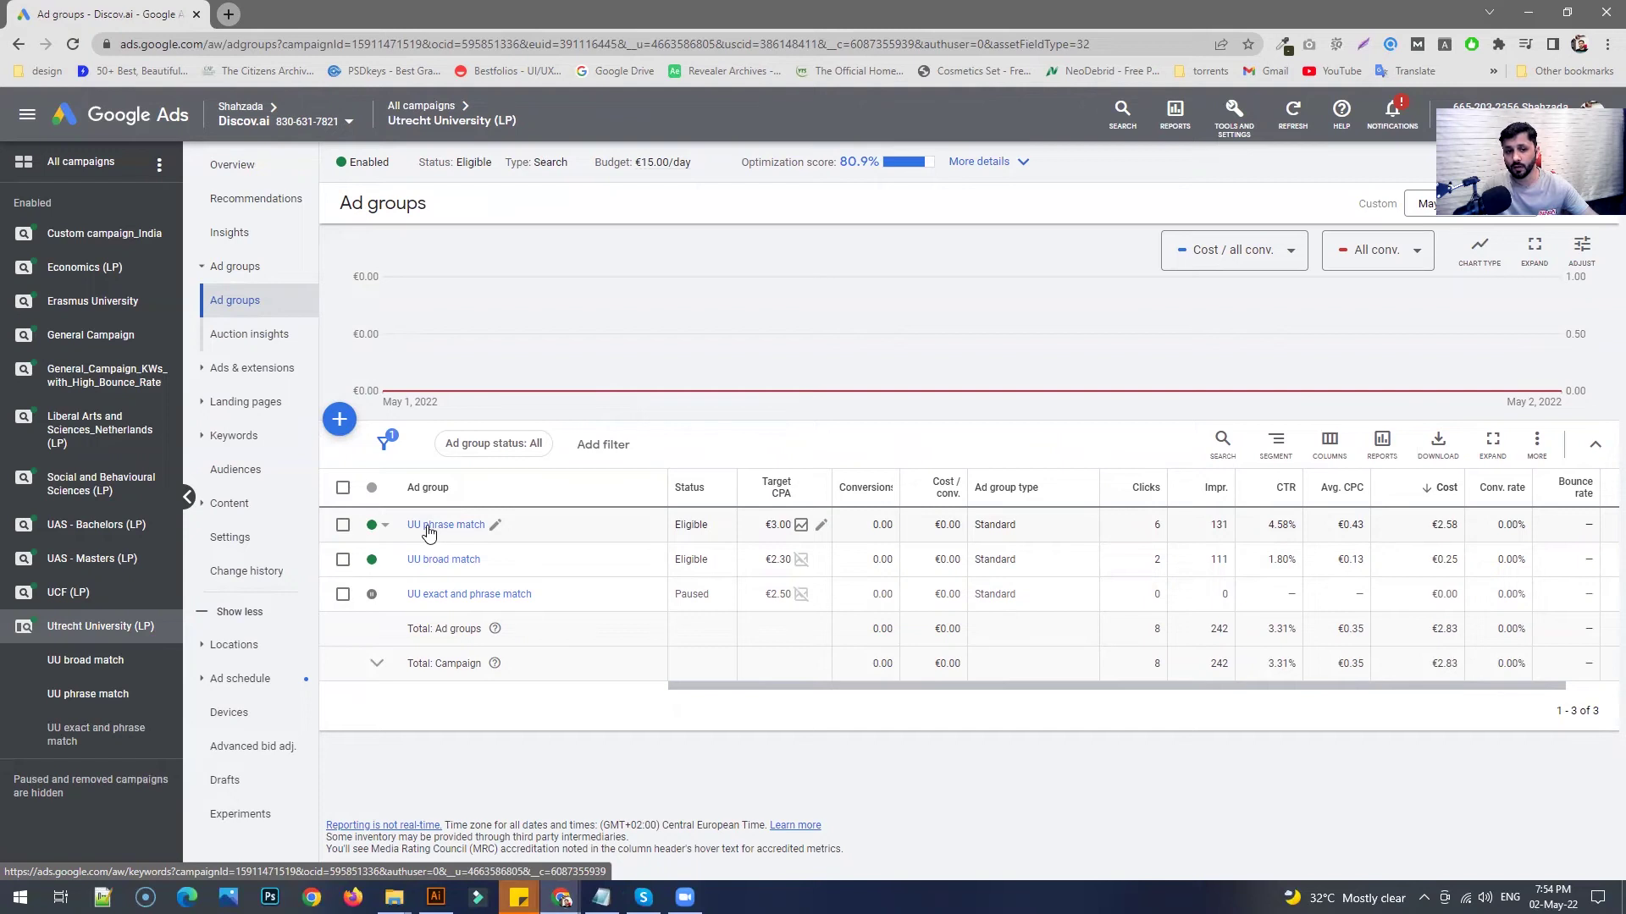
# Step: Examine the negative keywords of the UU broad match ad group, opening and cancelling the form for adding new ones
pyautogui.click(453, 568)
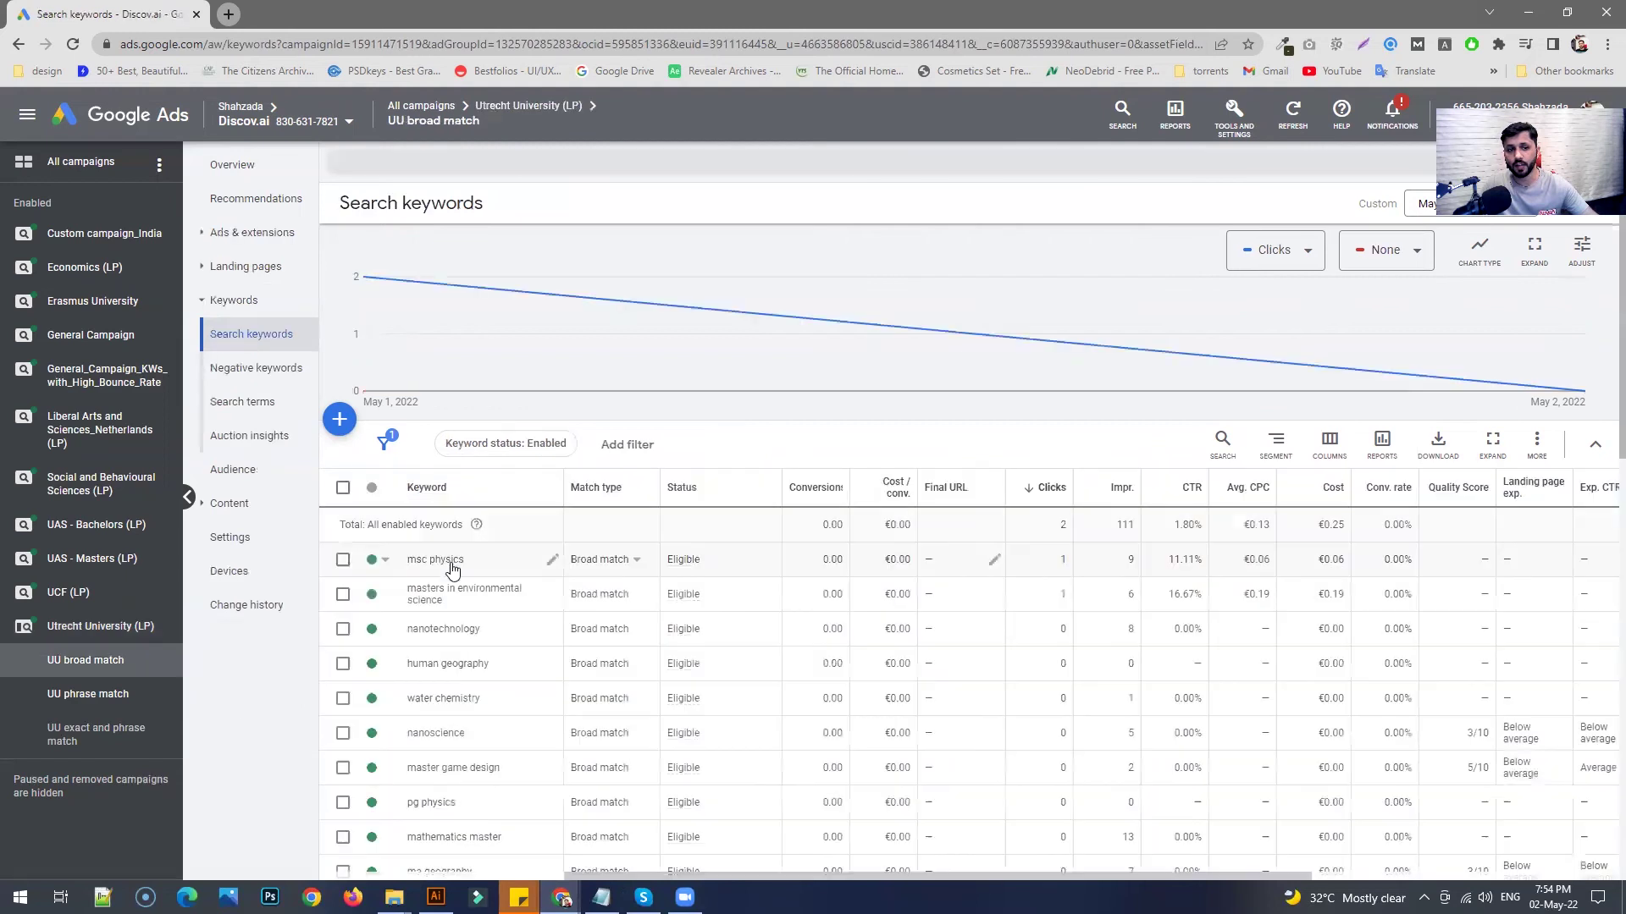
pyautogui.click(246, 369)
pyautogui.click(340, 248)
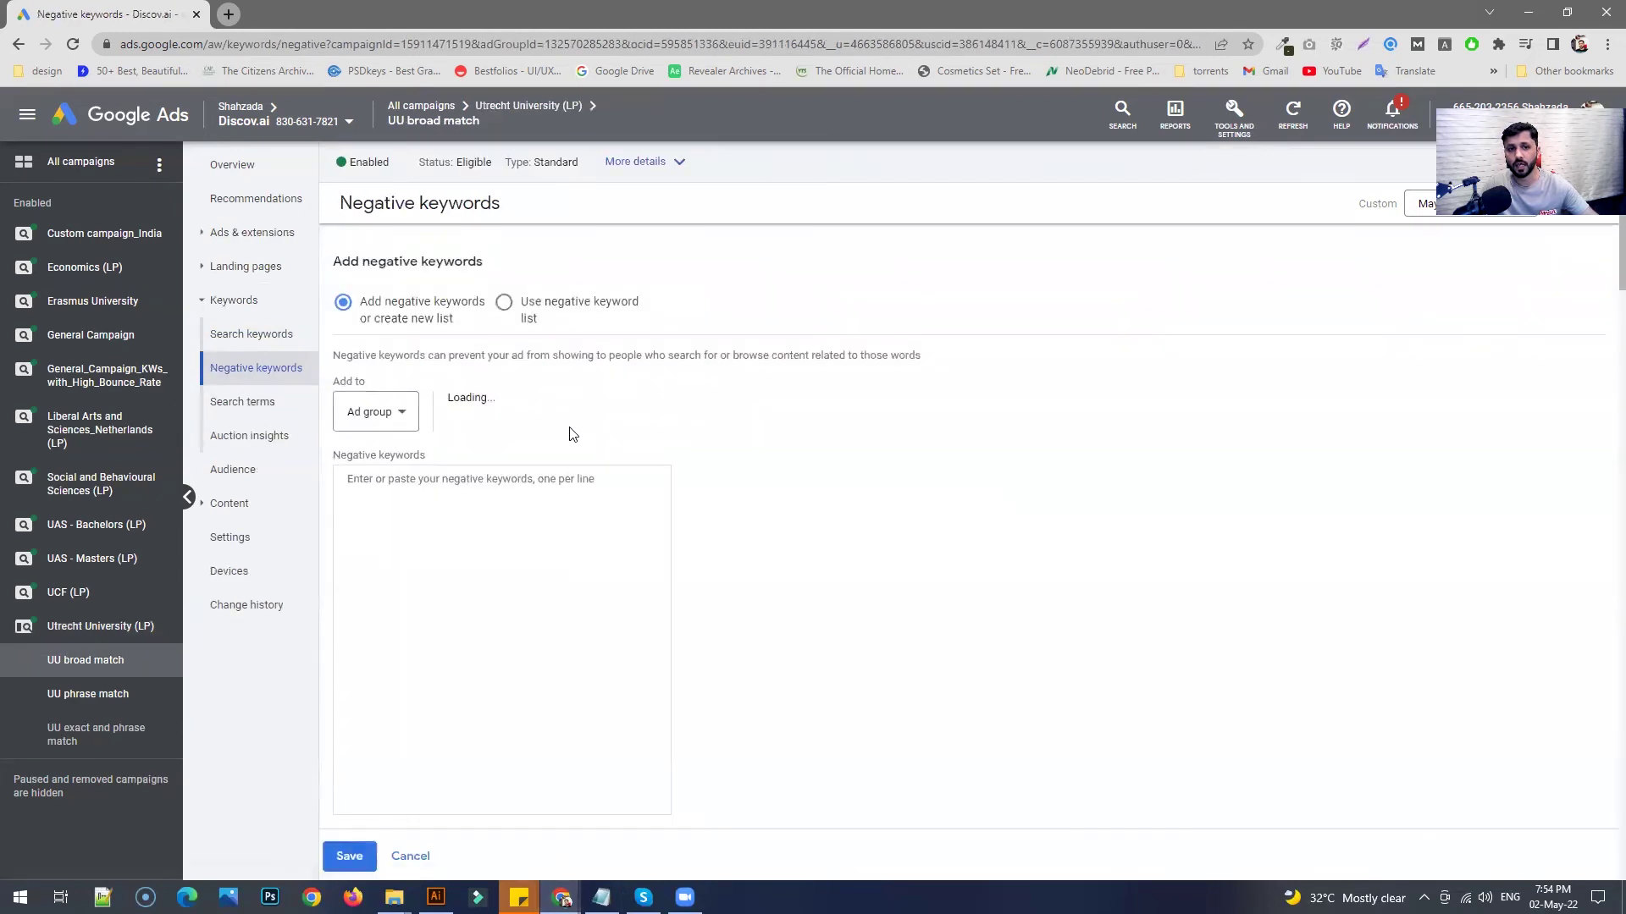
pyautogui.scroll(-3, 578, 565)
pyautogui.scroll(3, 542, 567)
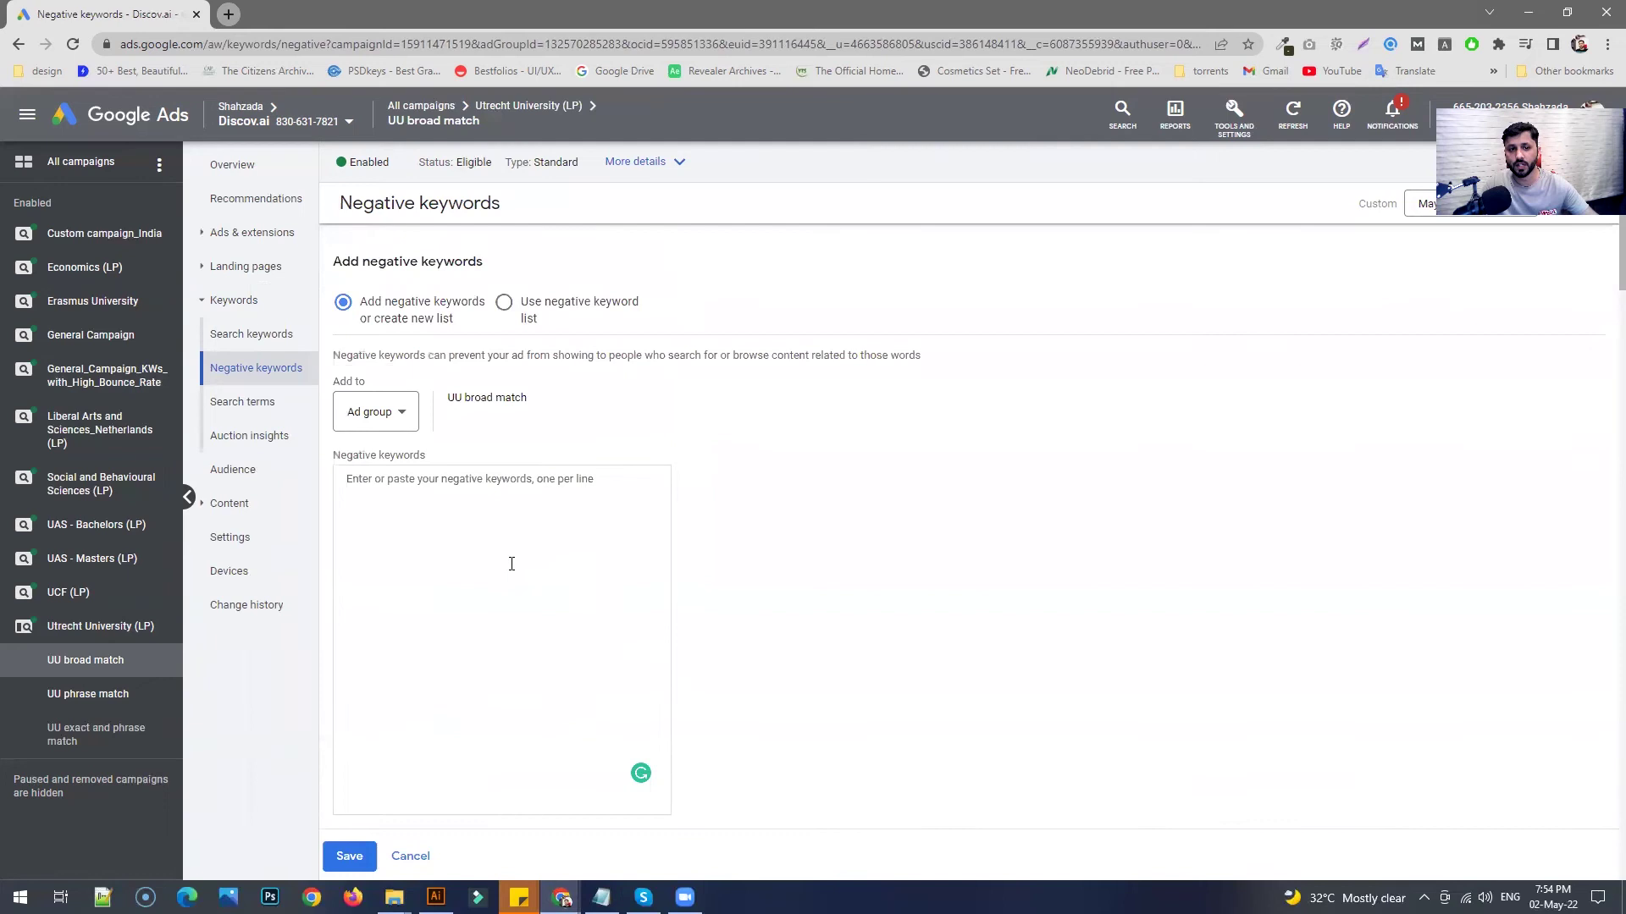
pyautogui.scroll(-5, 499, 560)
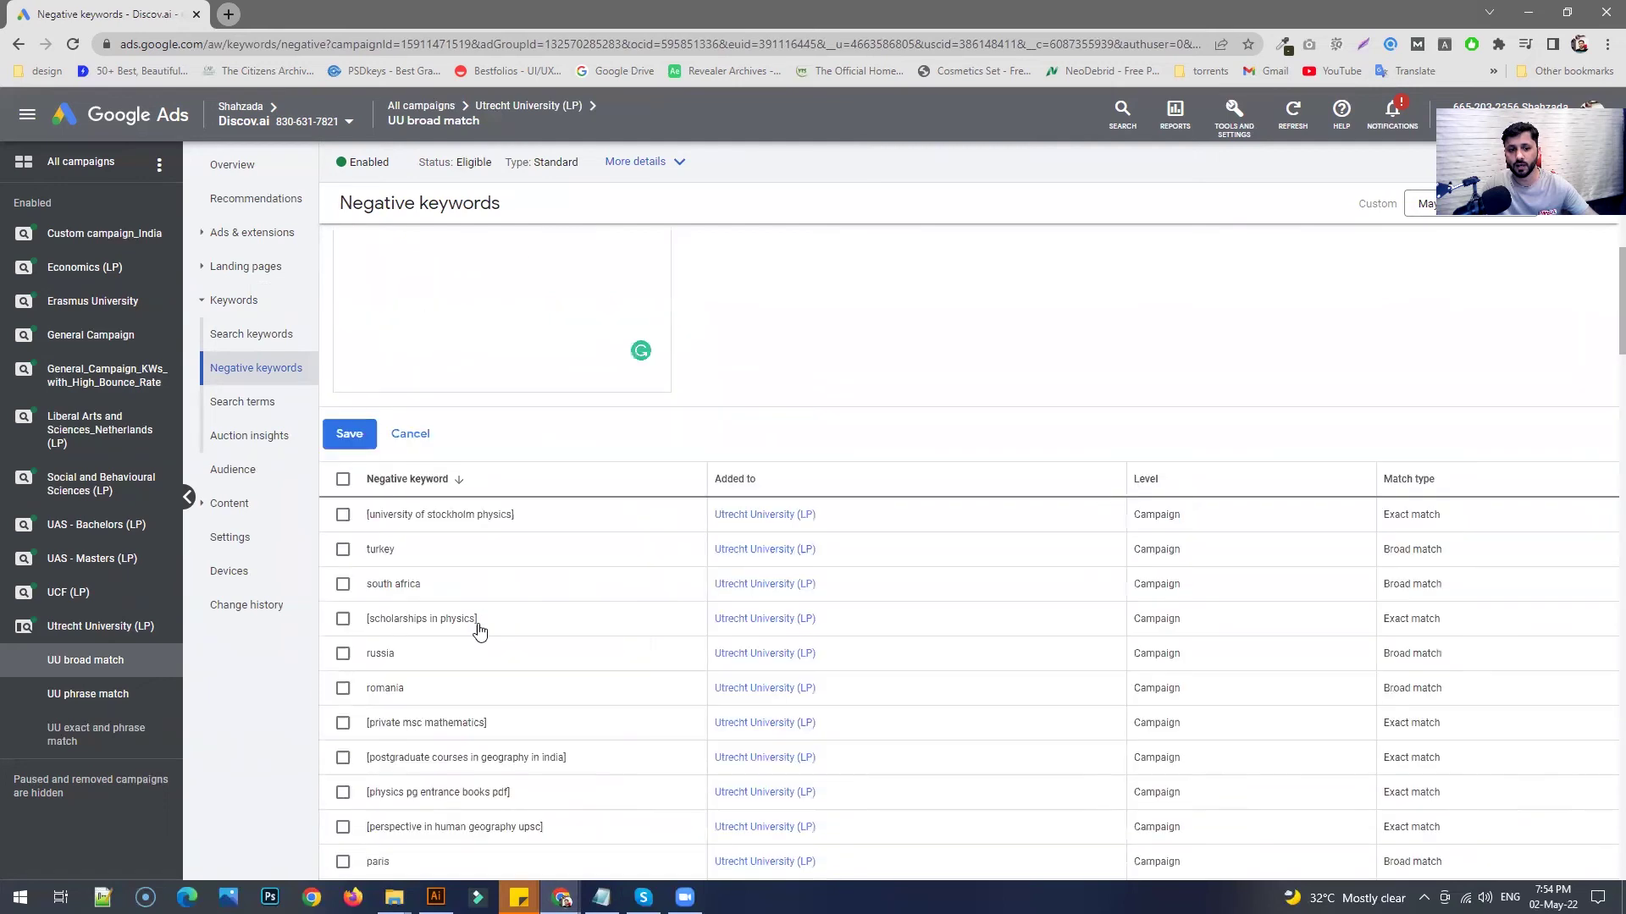
pyautogui.click(417, 432)
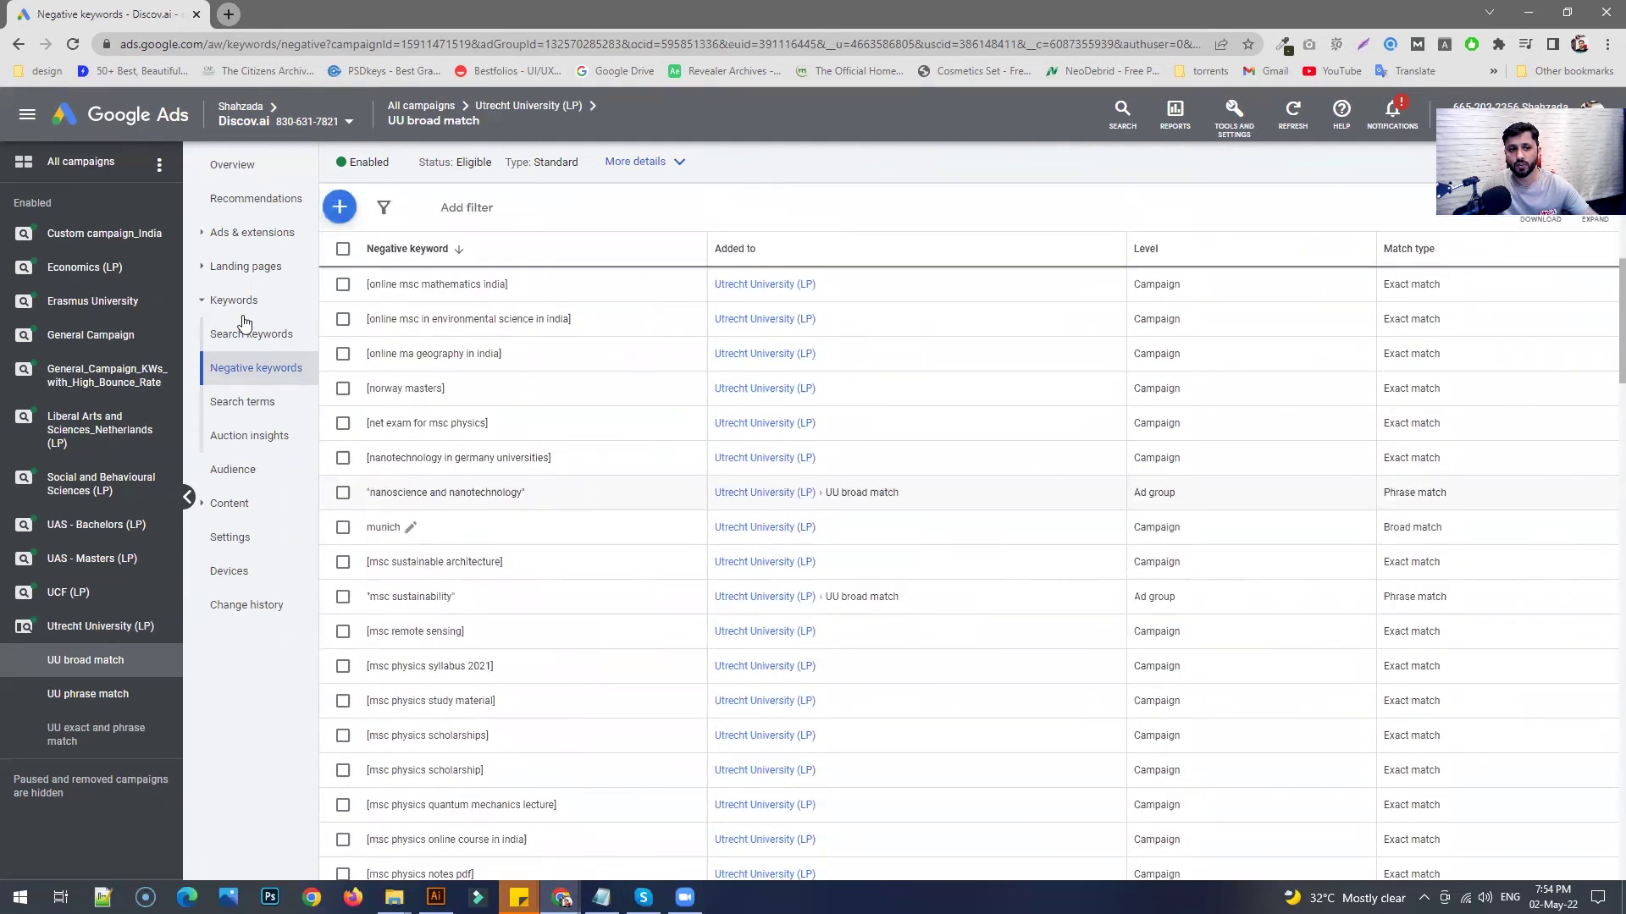
# Step: Return to the Utrecht University (LP) campaign and review its list of ad groups
pyautogui.click(100, 626)
pyautogui.click(241, 267)
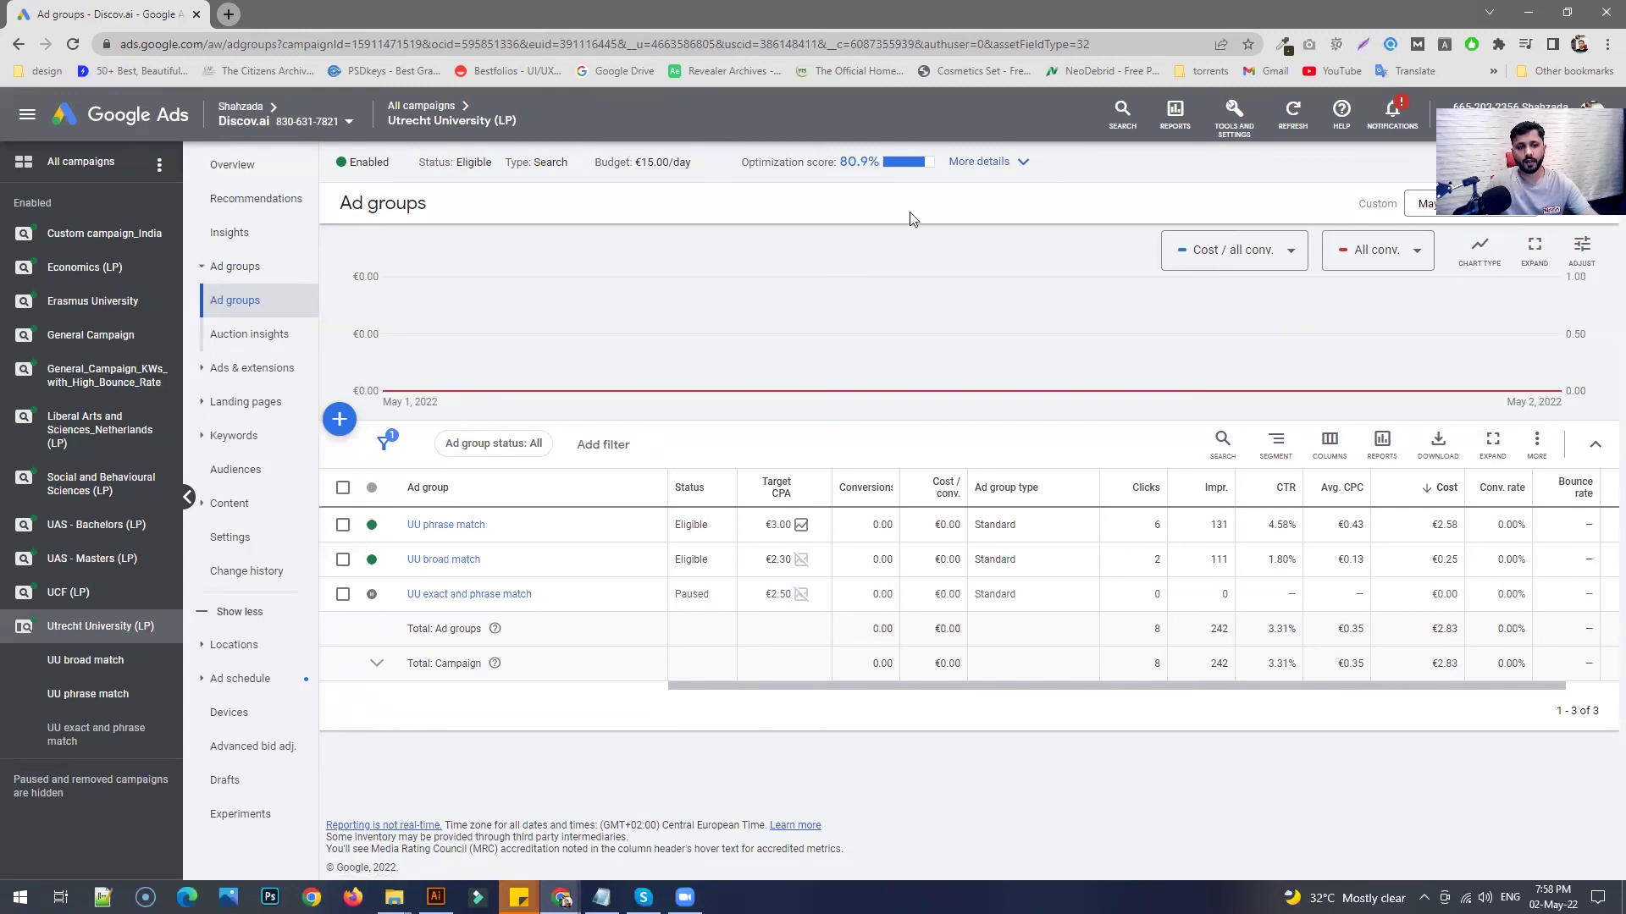
pyautogui.moveTo(1045, 322)
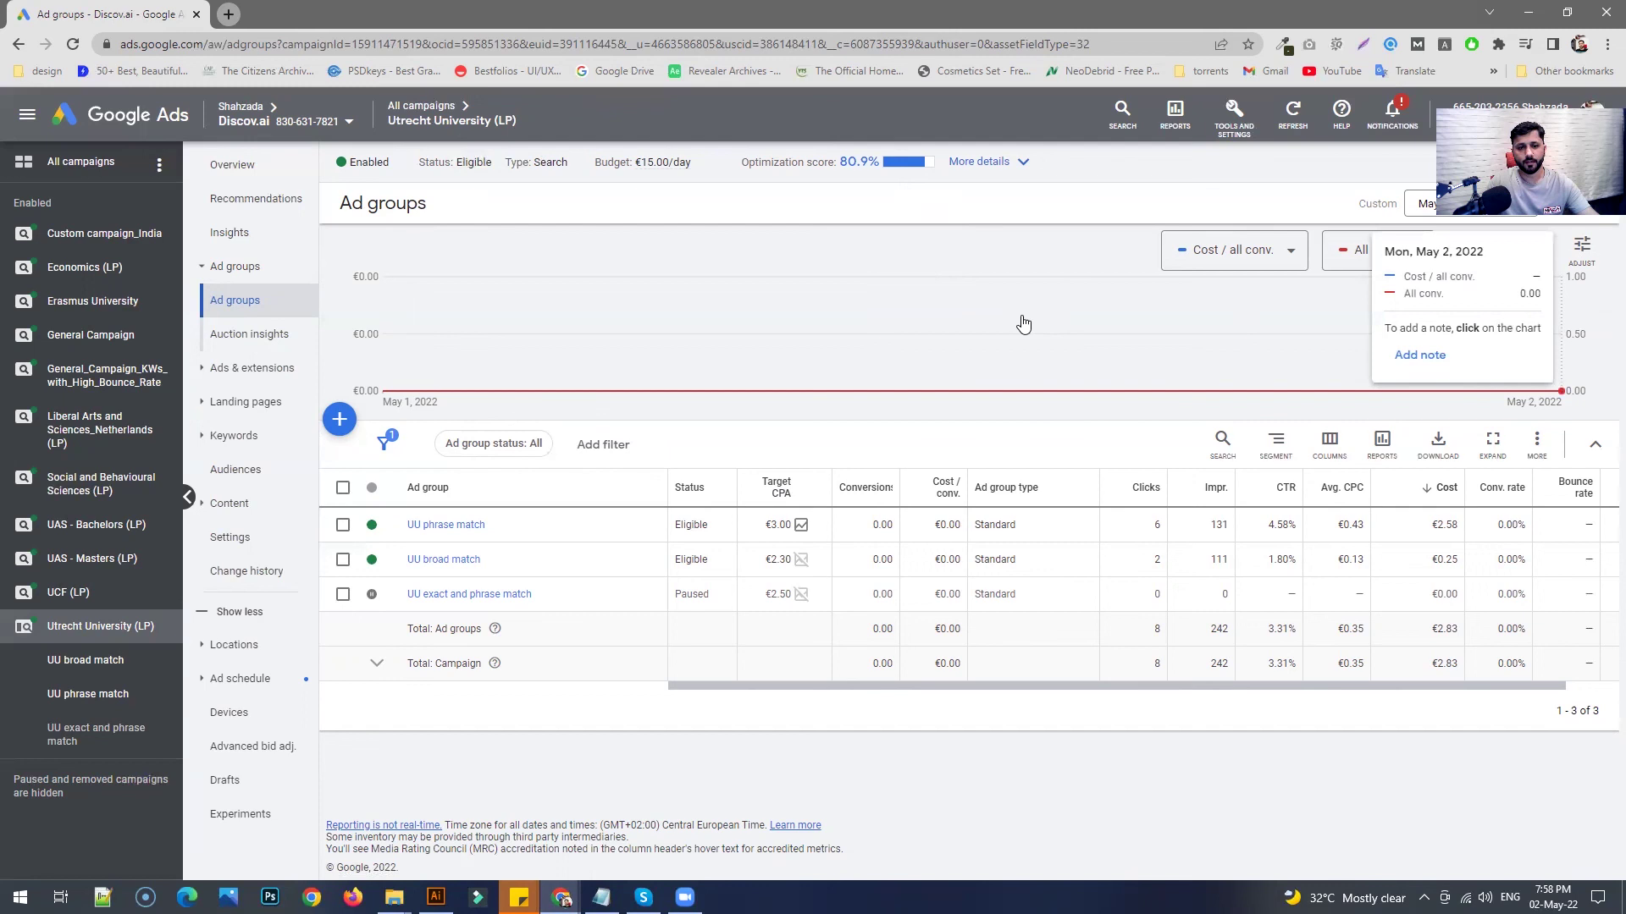